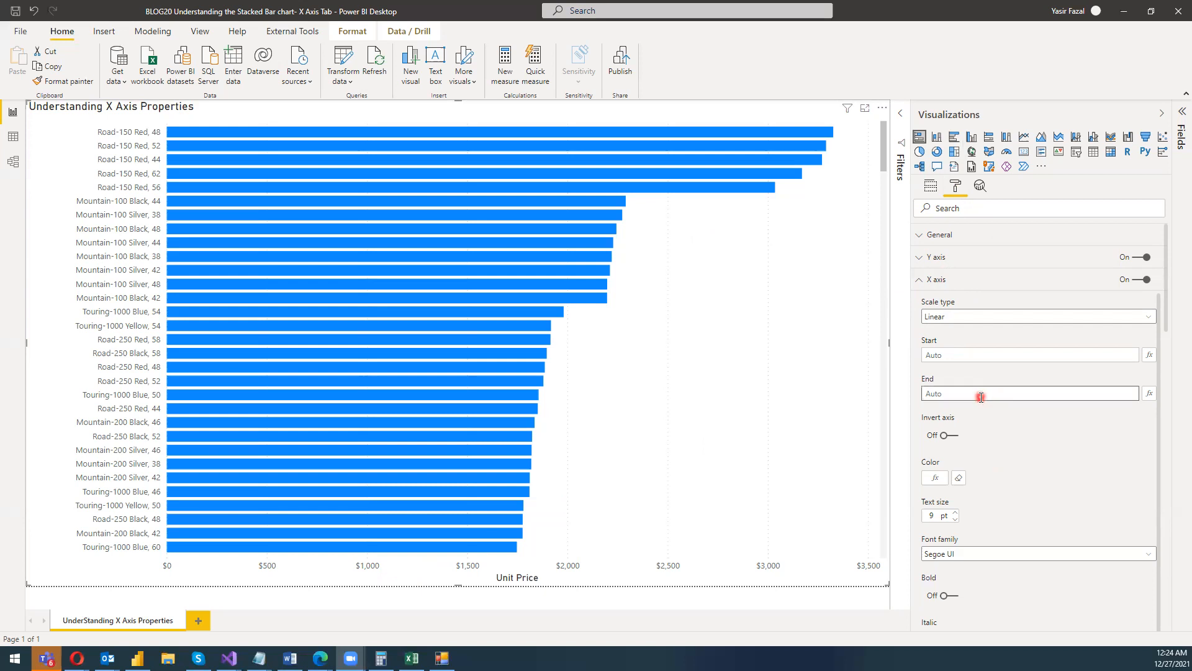
Step: Switch the X axis scale type to Log, and set it back to Linear
{"action": "left_click", "coordinate": [945, 321]}
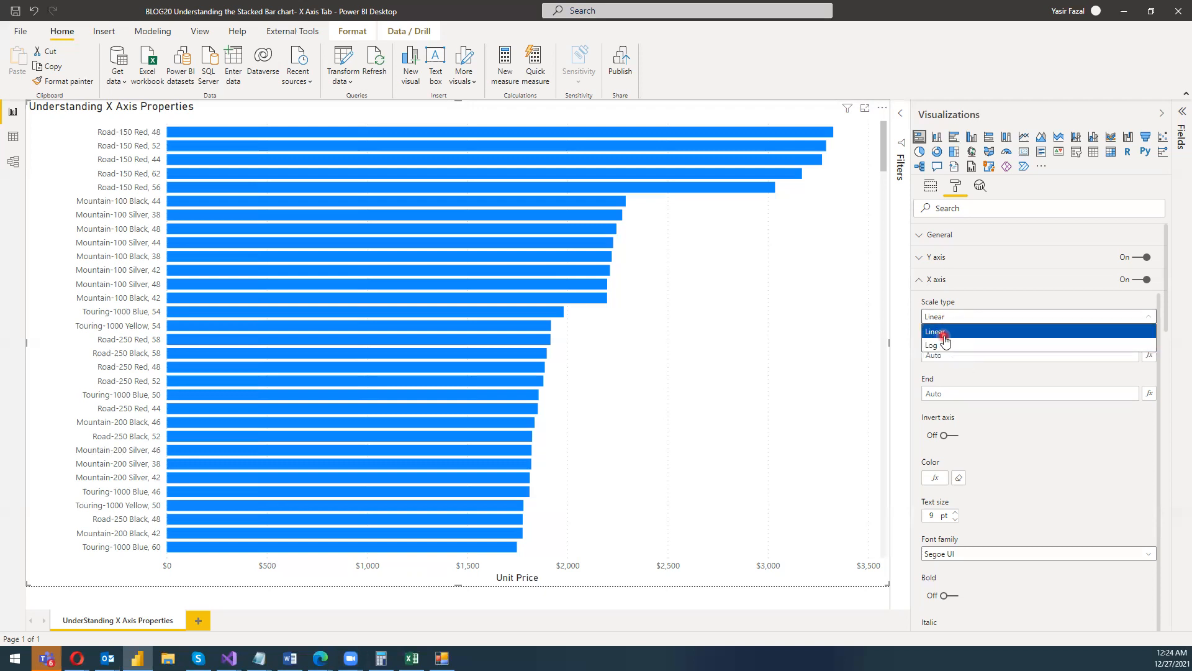
{"action": "left_click", "coordinate": [945, 336]}
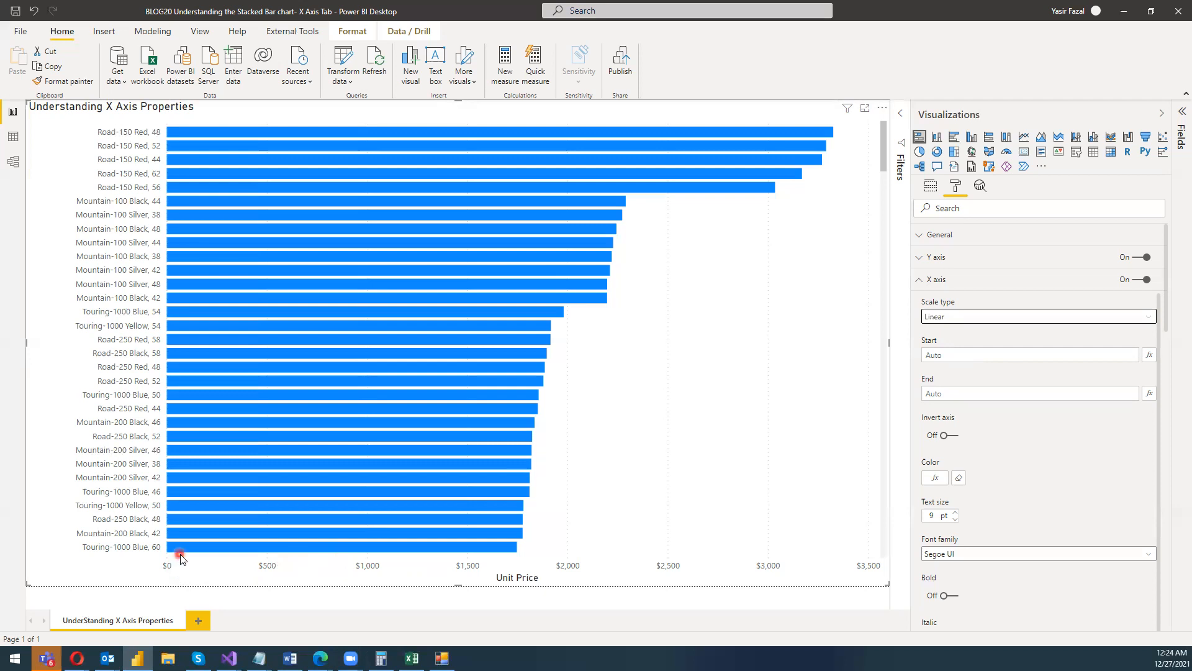
{"action": "mouse_move", "coordinate": [186, 549]}
{"action": "mouse_move", "coordinate": [828, 137]}
{"action": "left_click", "coordinate": [995, 318]}
{"action": "left_click", "coordinate": [959, 346]}
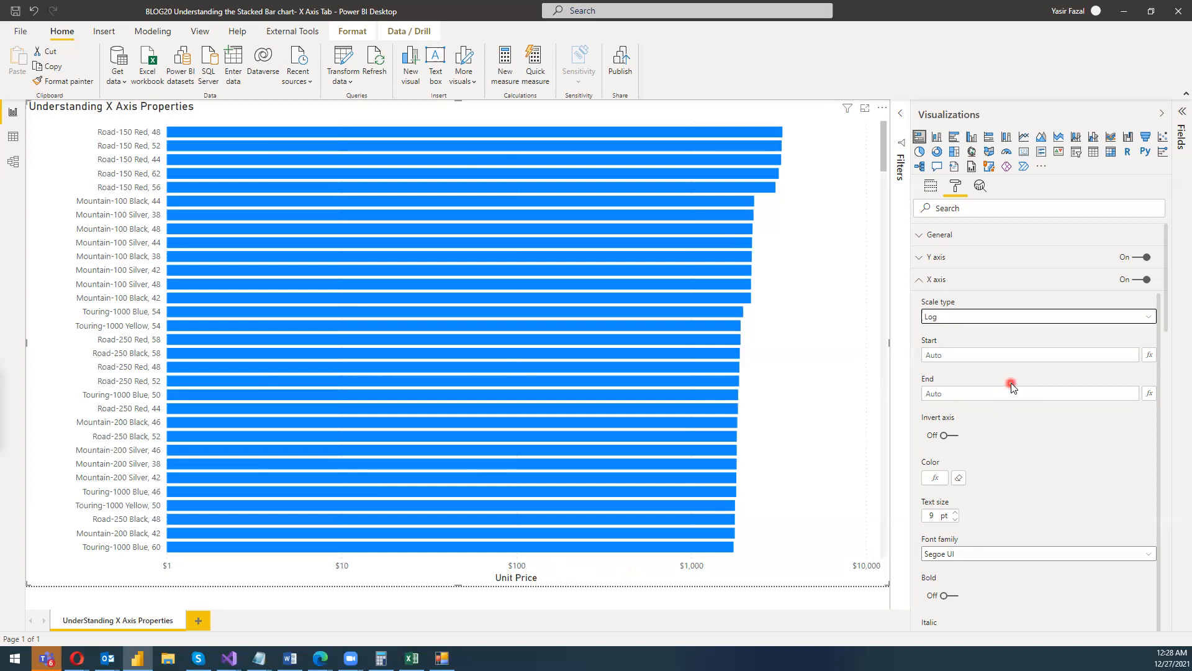
{"action": "left_click", "coordinate": [1047, 316]}
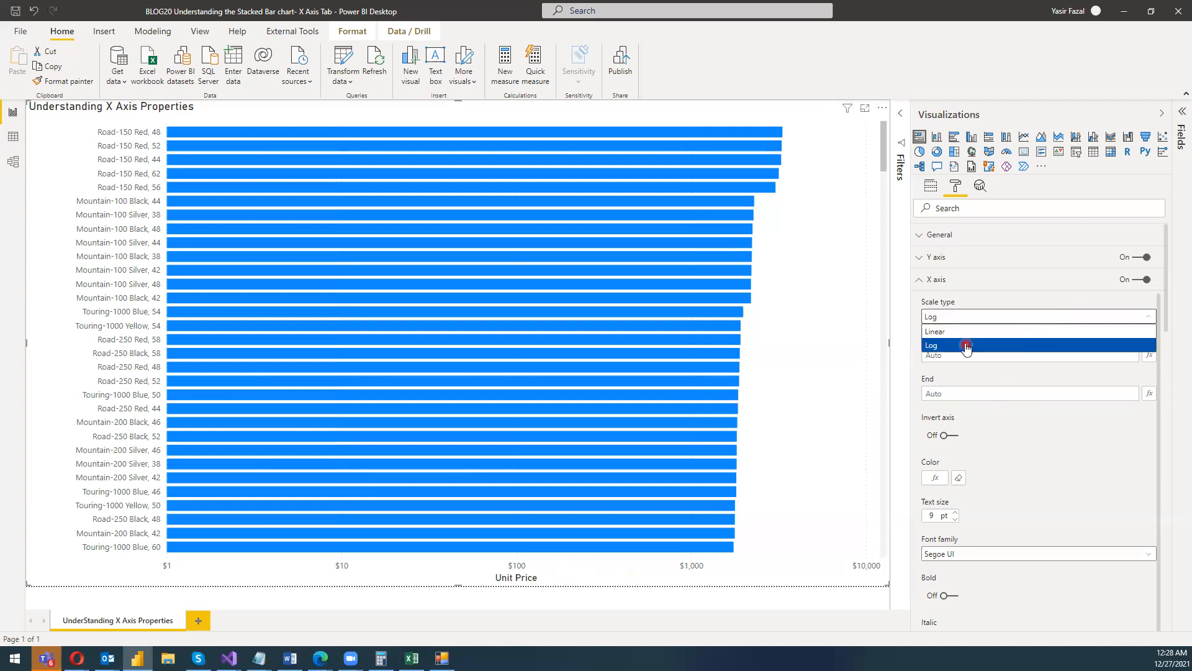
{"action": "left_click", "coordinate": [959, 336]}
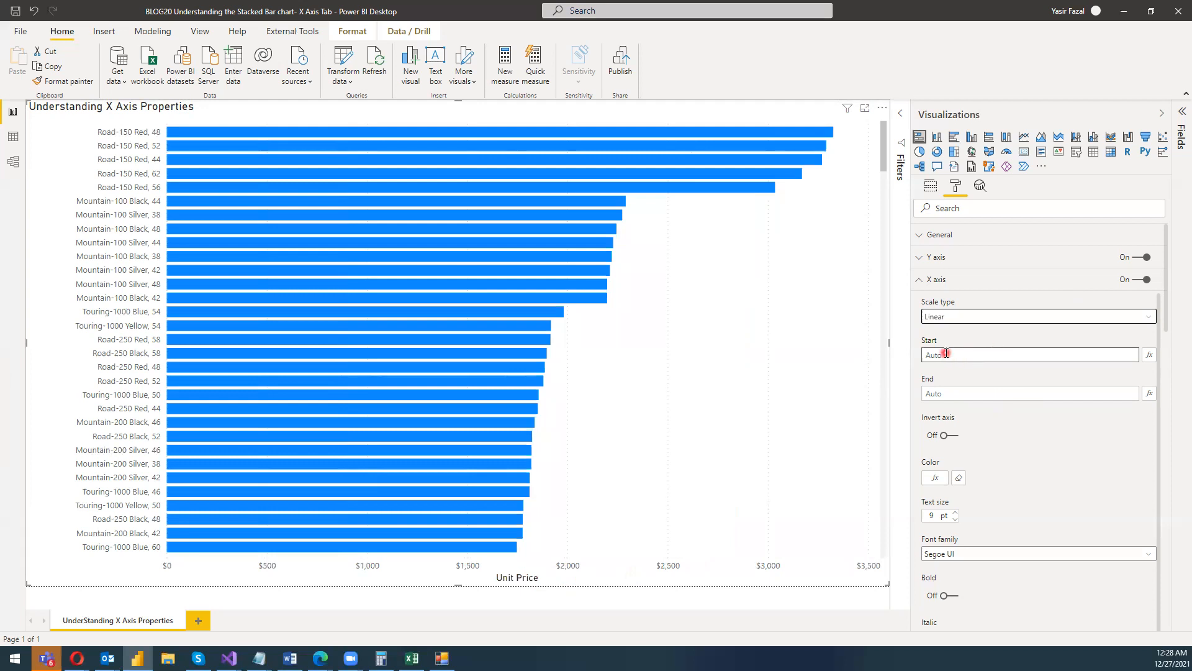
Step: Set the X axis start value to 2000 and check the unit prices on the remaining bars
{"action": "left_click", "coordinate": [946, 353]}
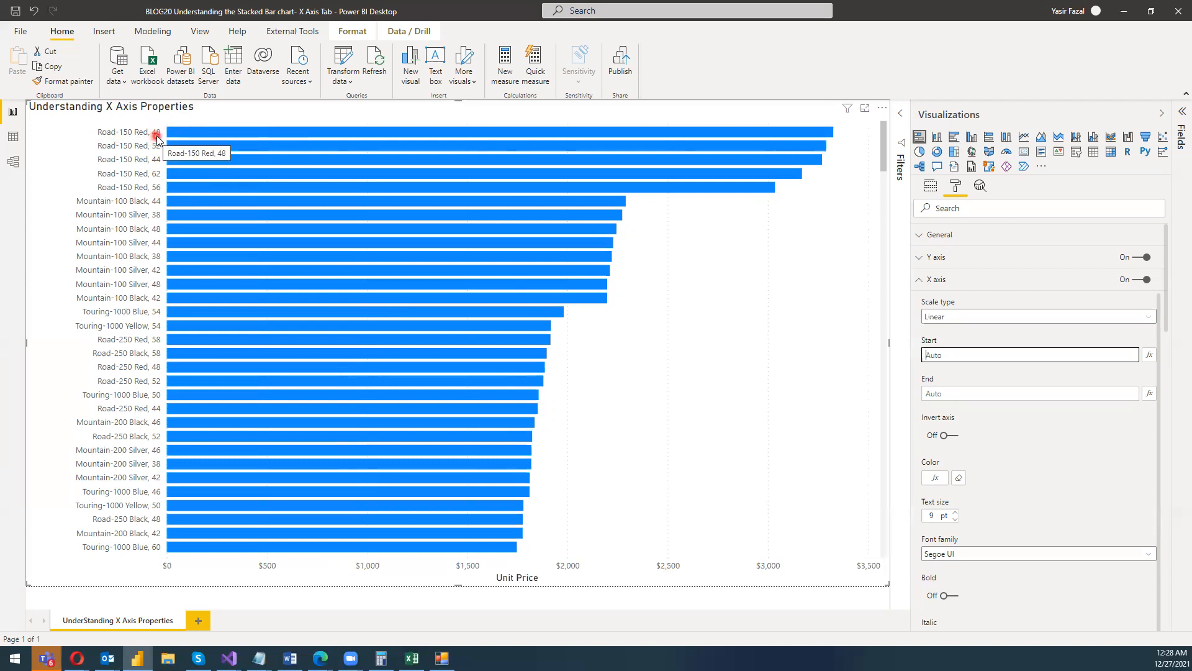
{"action": "mouse_move", "coordinate": [186, 132]}
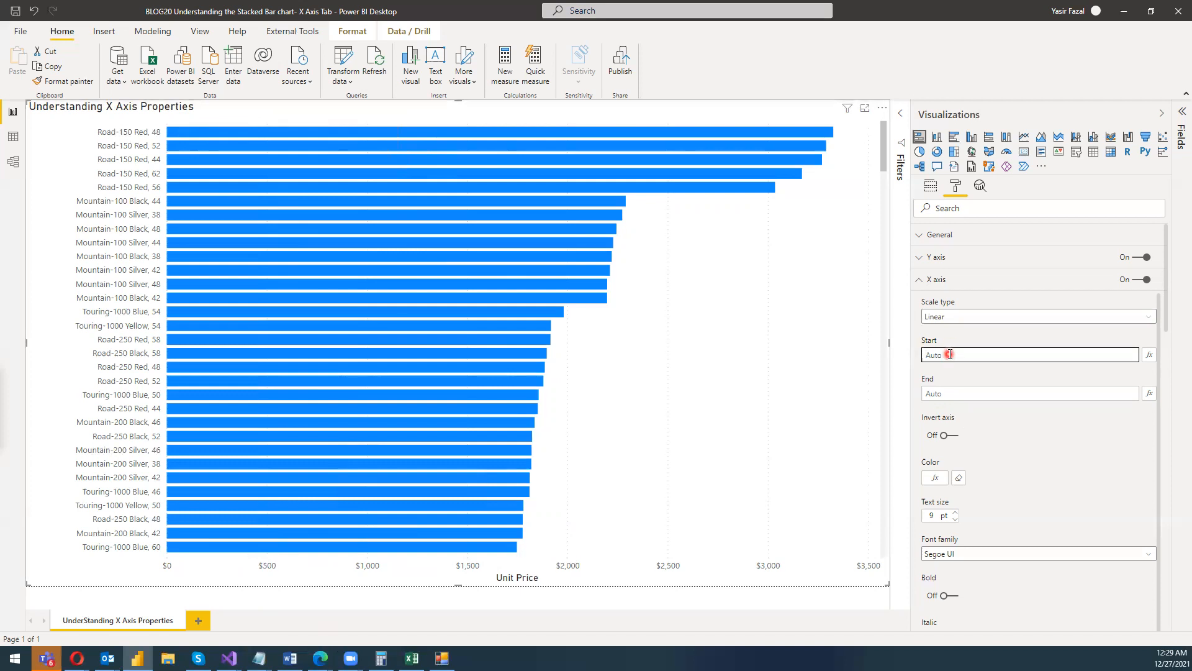
{"action": "type", "text": "20"}
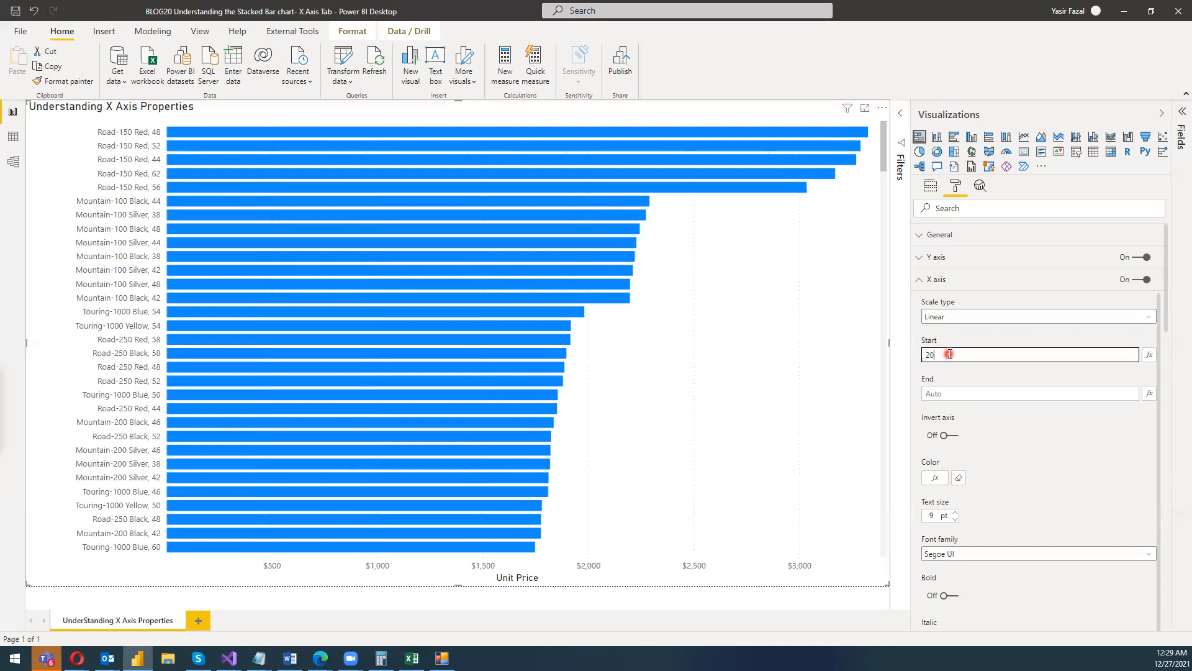
{"action": "type", "text": "00"}
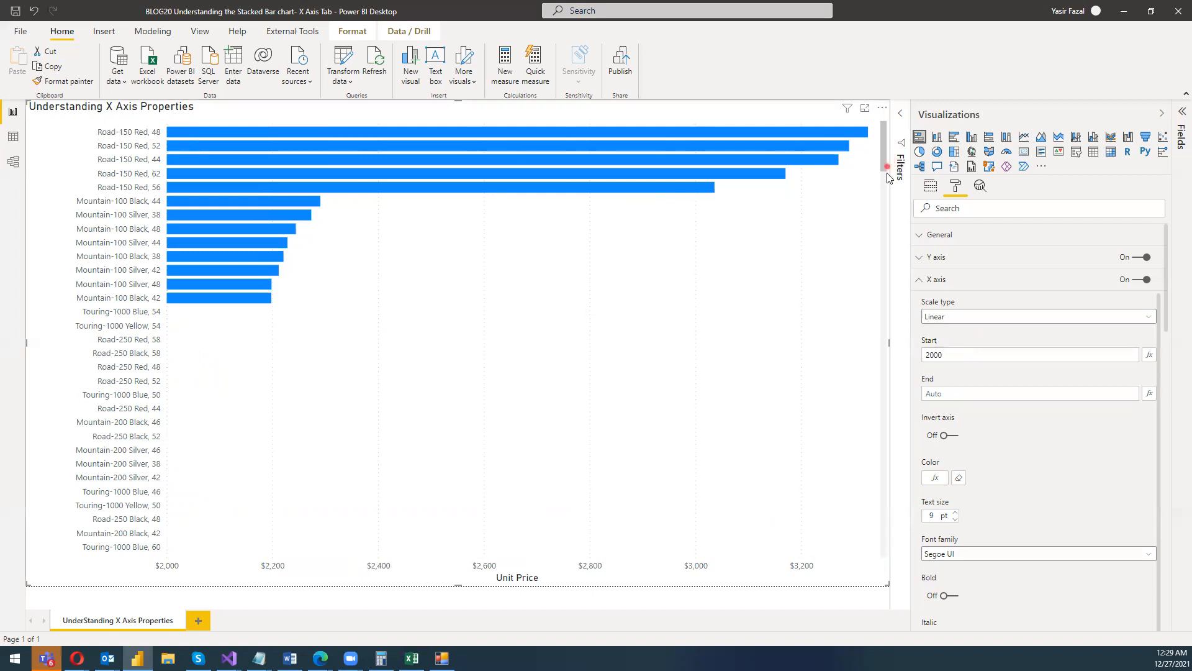
{"action": "scroll", "coordinate": [886, 203], "scroll_direction": "down", "scroll_amount": 1}
{"action": "left_click_drag", "start_coordinate": [886, 203], "coordinate": [885, 145]}
{"action": "mouse_move", "coordinate": [168, 303]}
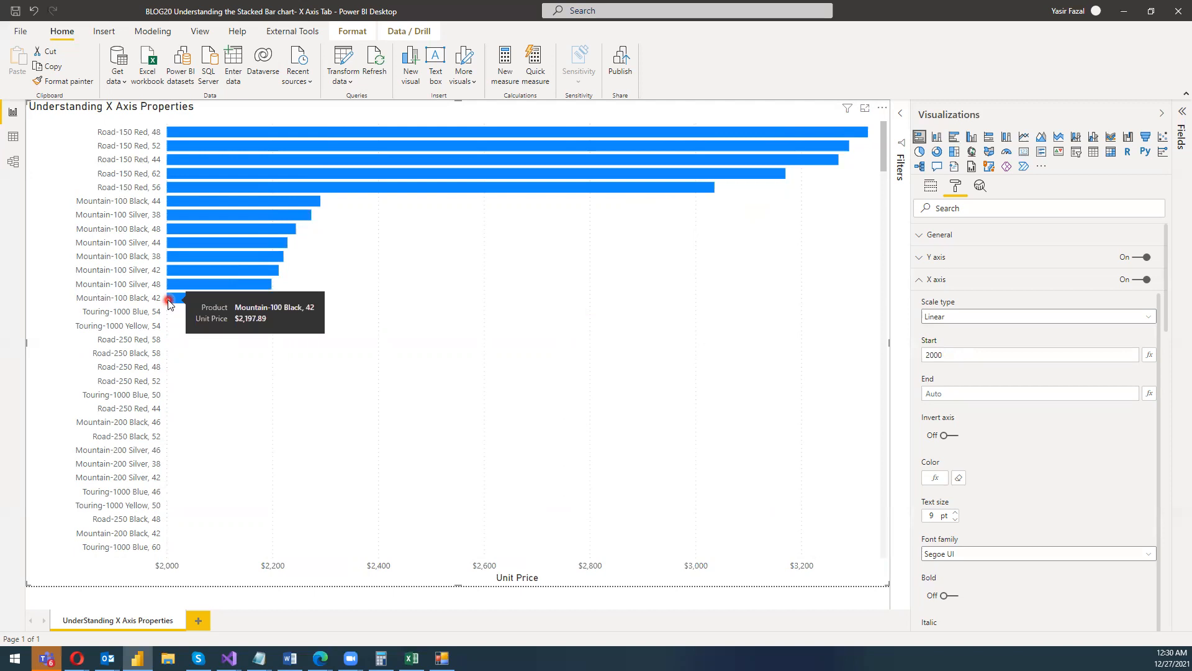
{"action": "mouse_move", "coordinate": [176, 130]}
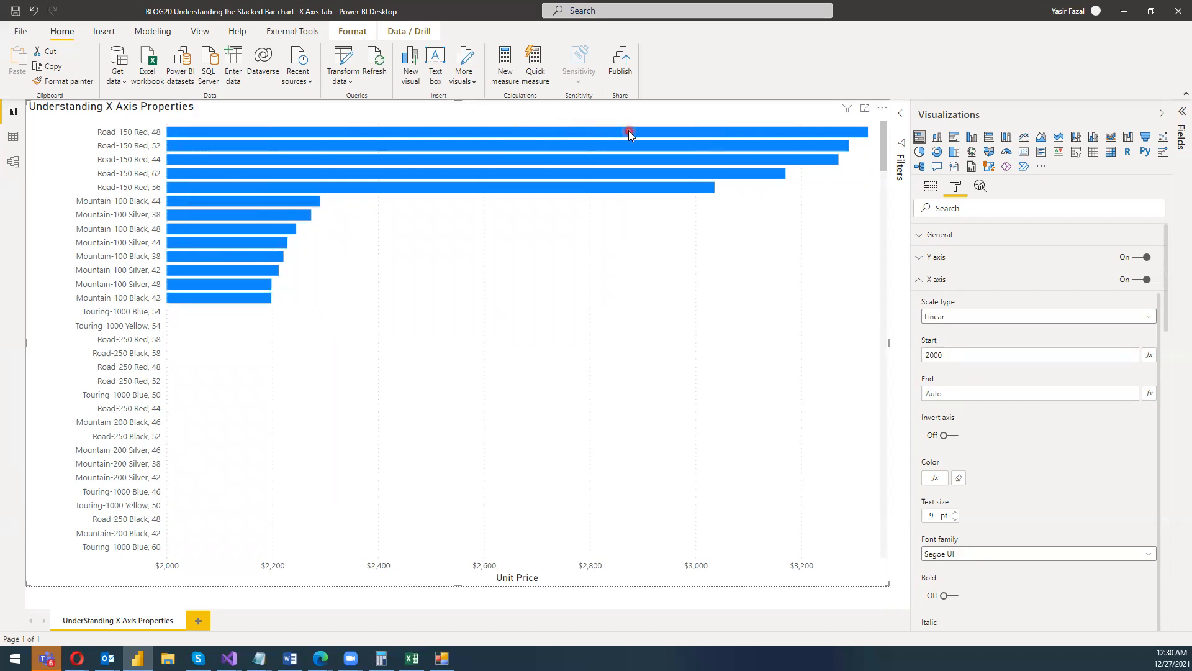
{"action": "mouse_move", "coordinate": [628, 134]}
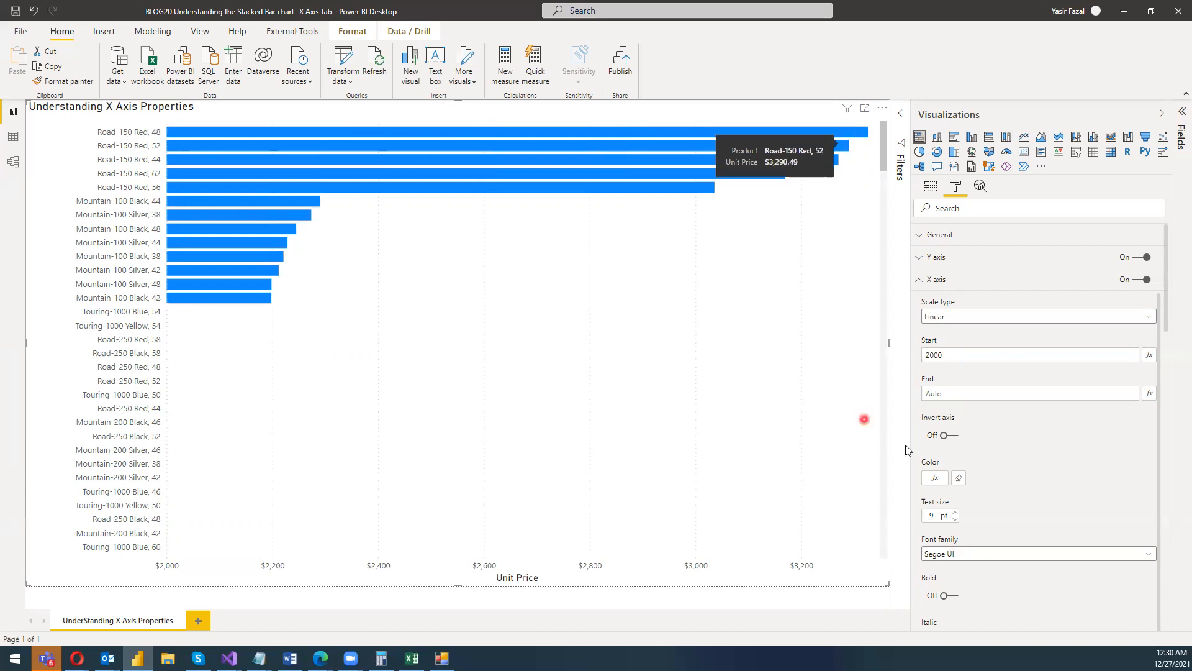
Step: Set the X axis end value to 2400 and check the unit price of the top bar
{"action": "left_click", "coordinate": [954, 394]}
{"action": "left_click", "coordinate": [954, 394]}
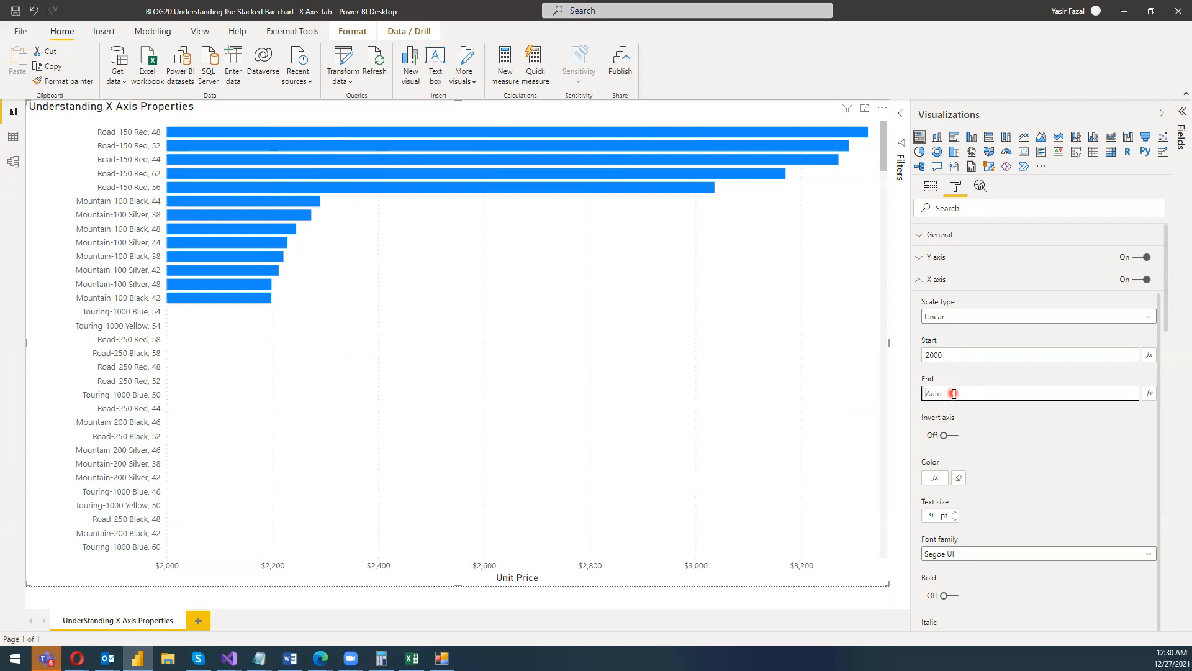
{"action": "type", "text": "40"}
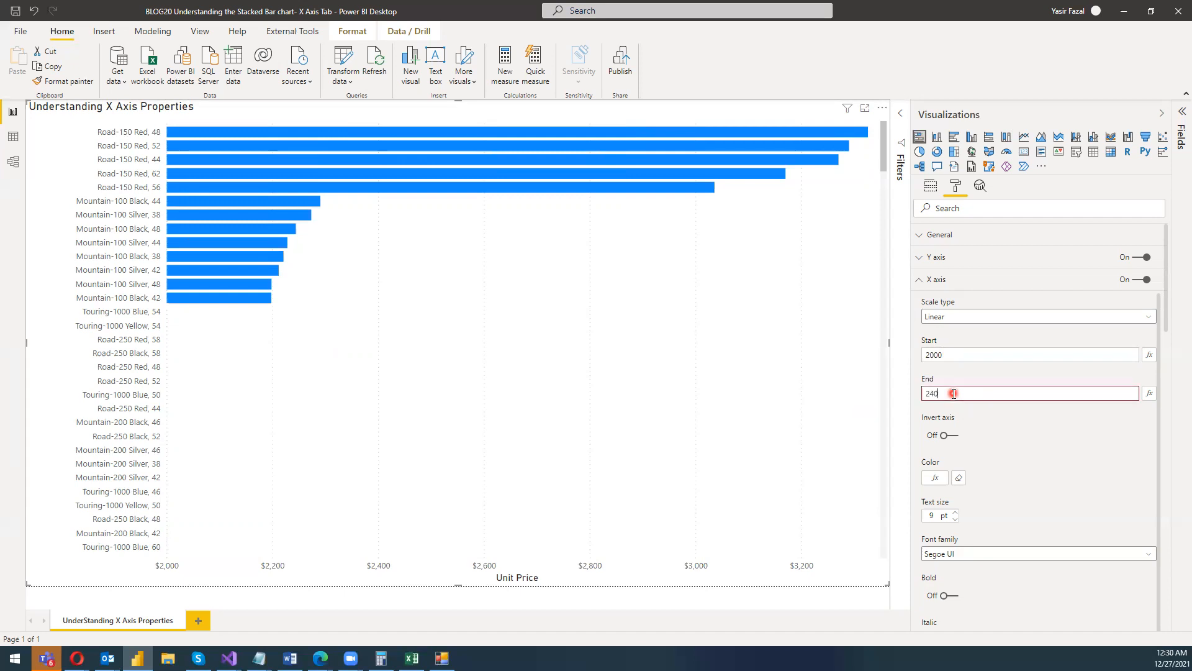
{"action": "type", "text": "0"}
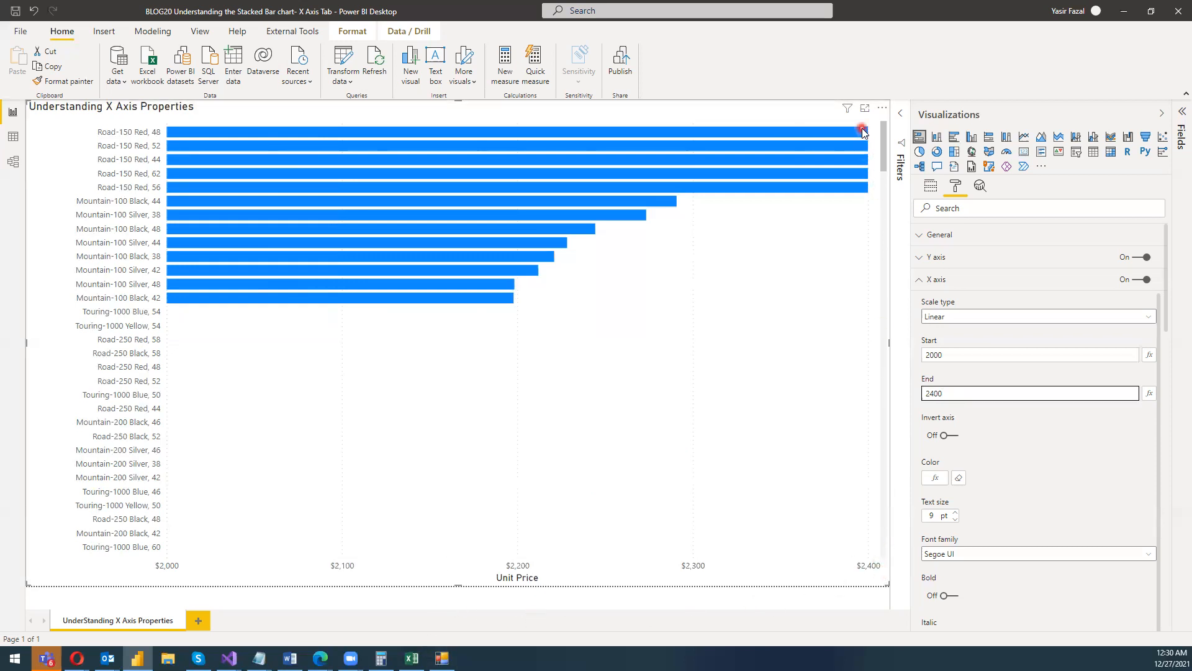
{"action": "mouse_move", "coordinate": [862, 132]}
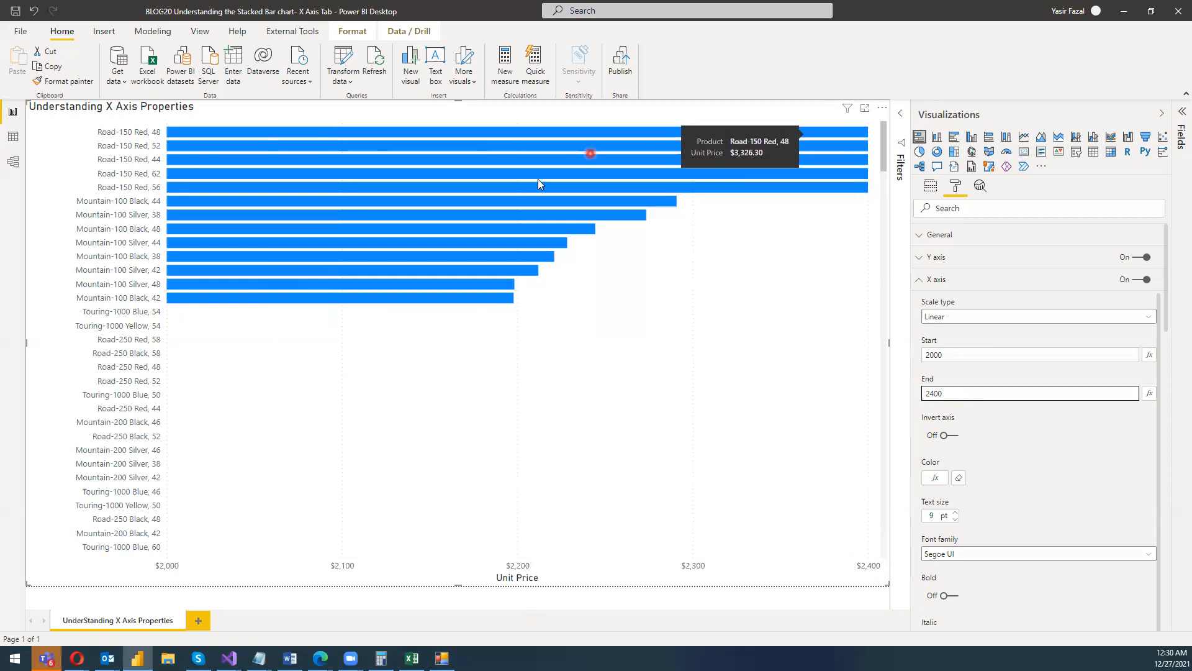
{"action": "mouse_move", "coordinate": [502, 242]}
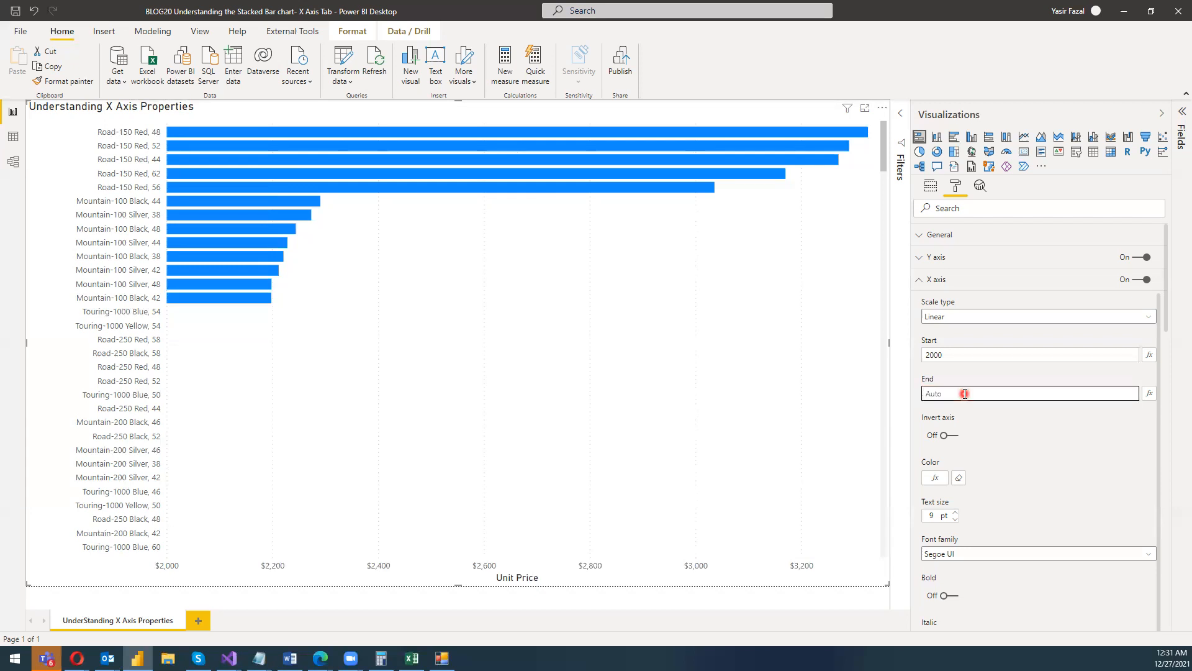
Step: Set the X axis end value to 2150, and clear it again to restore Auto
{"action": "type", "text": "150"}
{"action": "key", "text": "Return"}
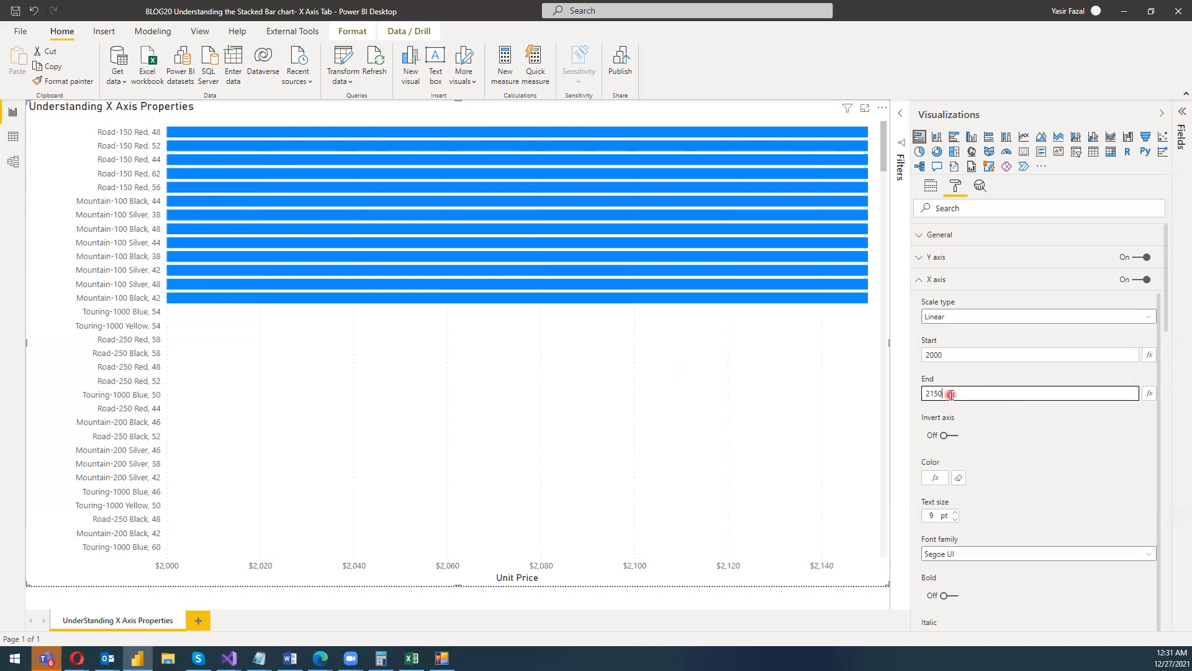
{"action": "left_click_drag", "start_coordinate": [918, 394], "coordinate": [912, 389]}
{"action": "key", "text": "BackSpace"}
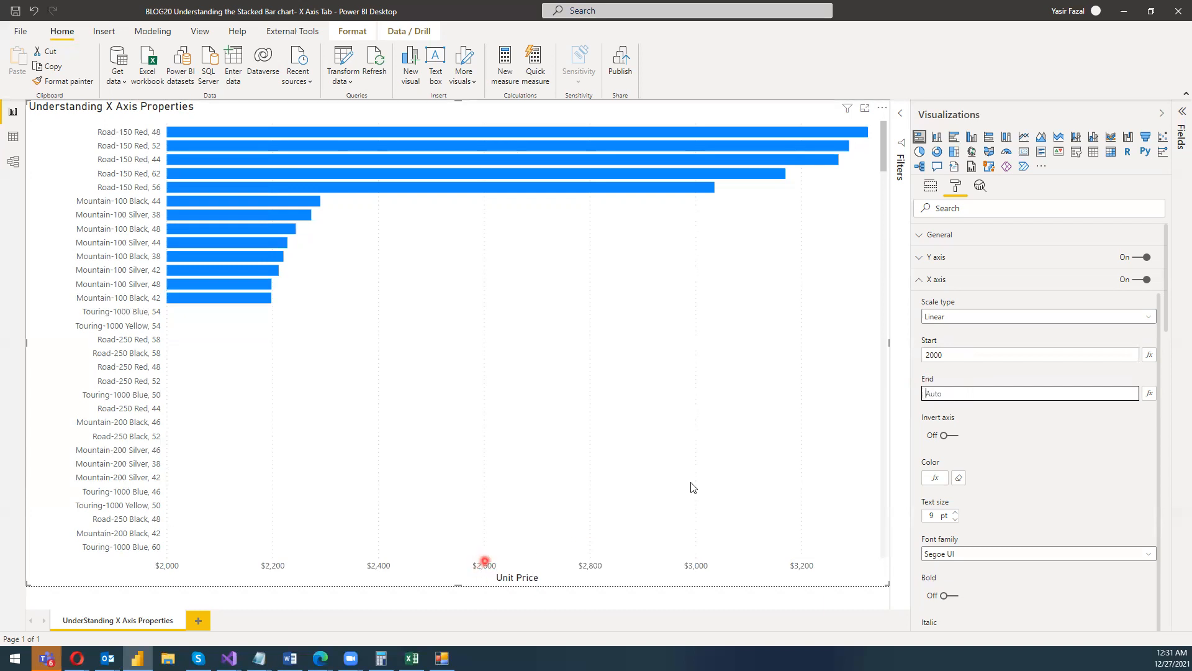
Step: Set the X axis range to start at 2600 and end at 2700
{"action": "left_click", "coordinate": [989, 354]}
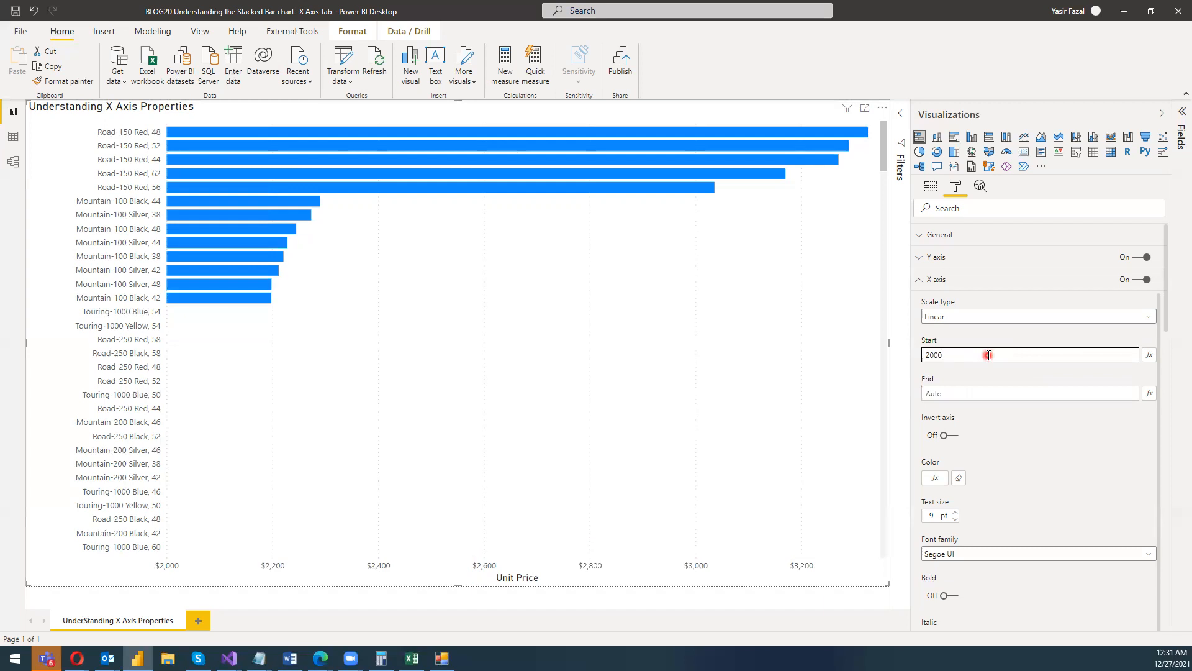
{"action": "type", "text": "260"}
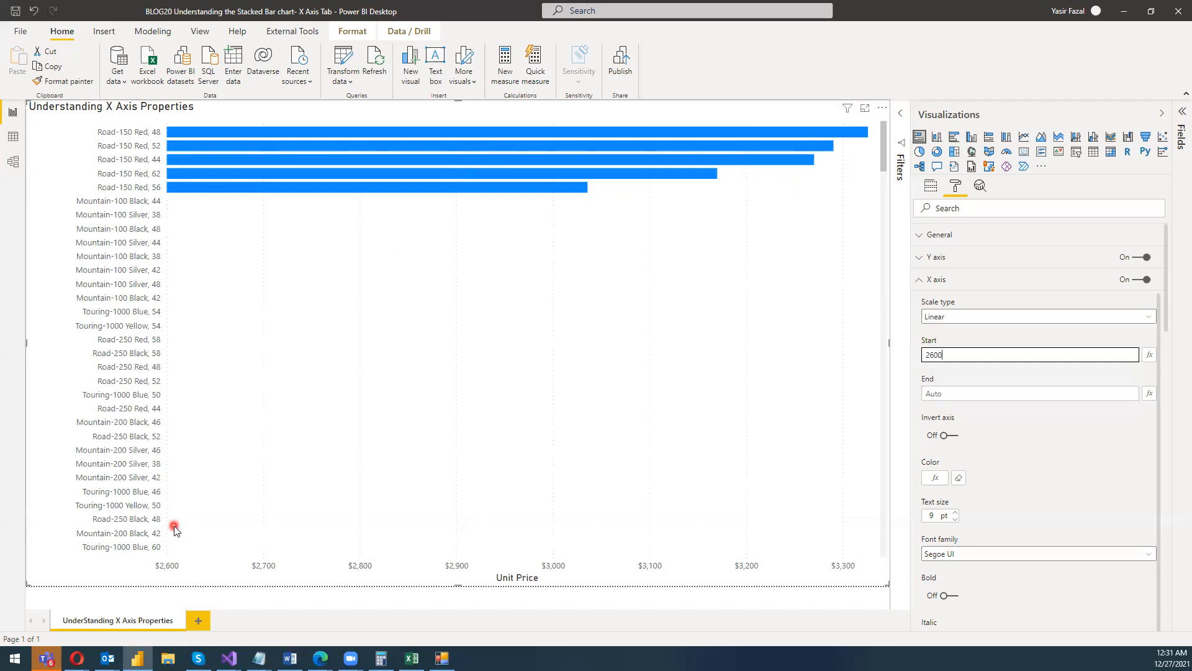
{"action": "left_click", "coordinate": [960, 391]}
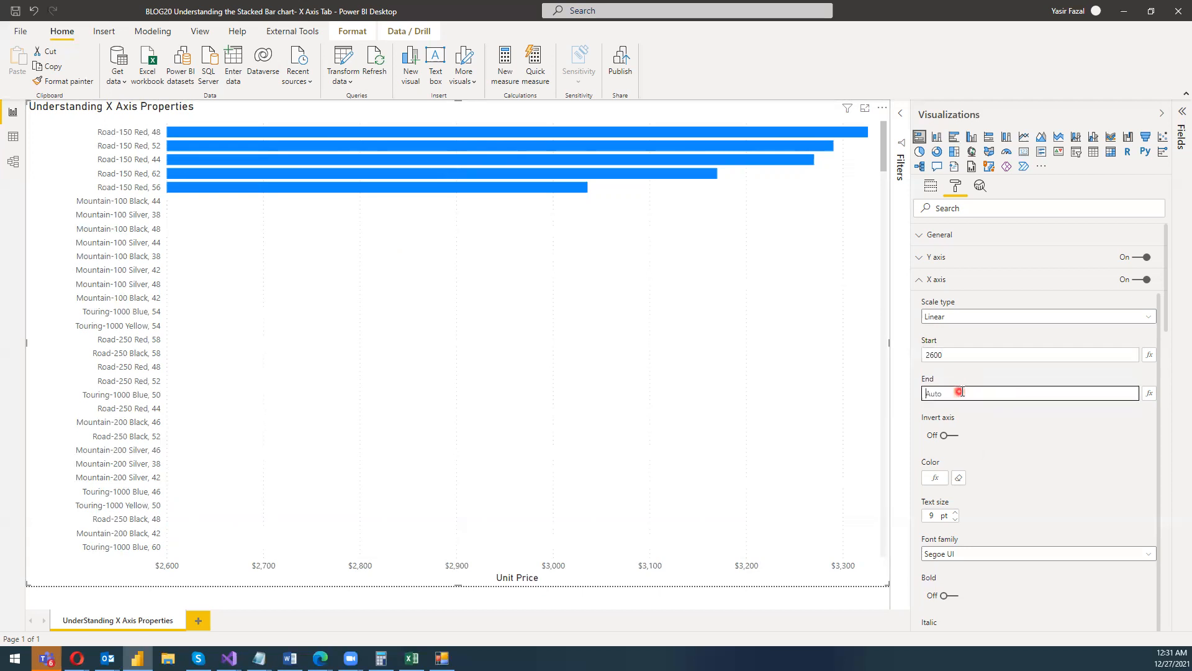
{"action": "type", "text": "2700"}
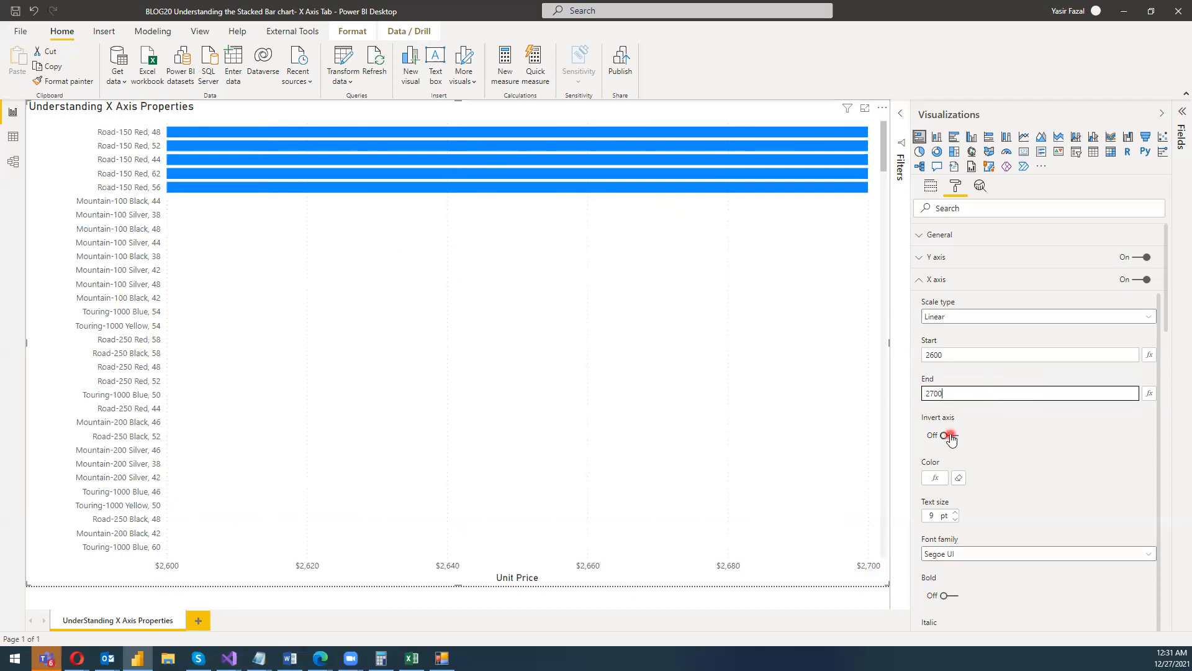
Step: Clear the X axis start and end values so both use Auto
{"action": "left_click", "coordinate": [1102, 357]}
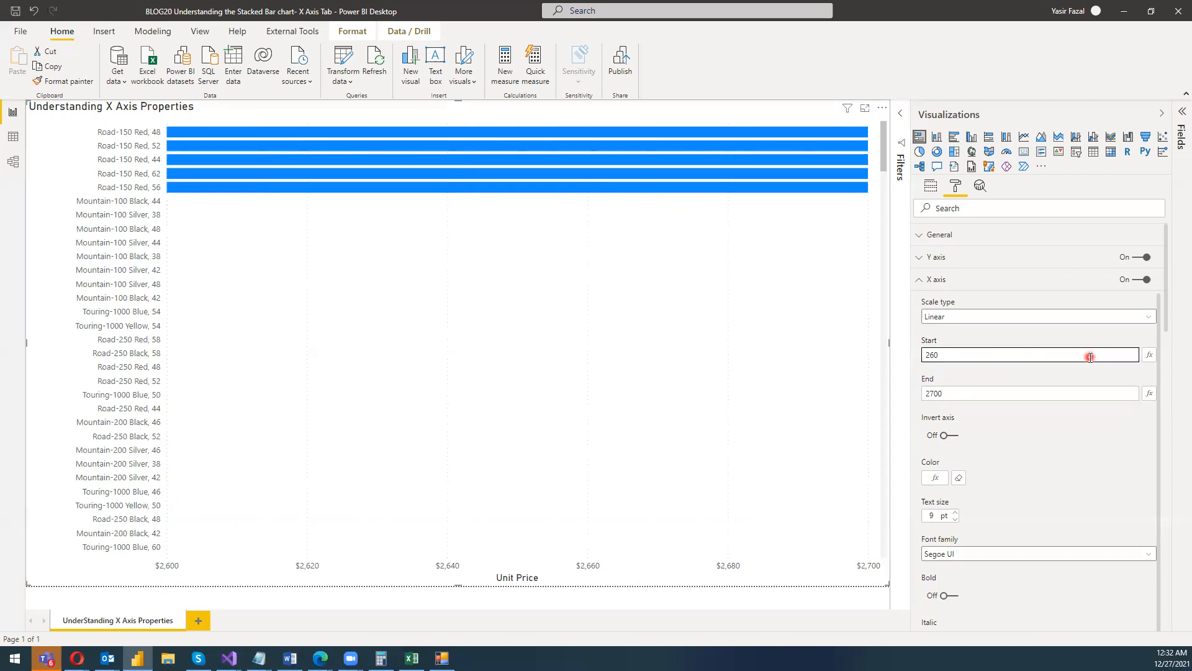
{"action": "left_click", "coordinate": [1012, 389]}
{"action": "key", "text": "BackSpace"}
{"action": "key", "text": "BackSpace"}
{"action": "key", "text": "BackSpace"}
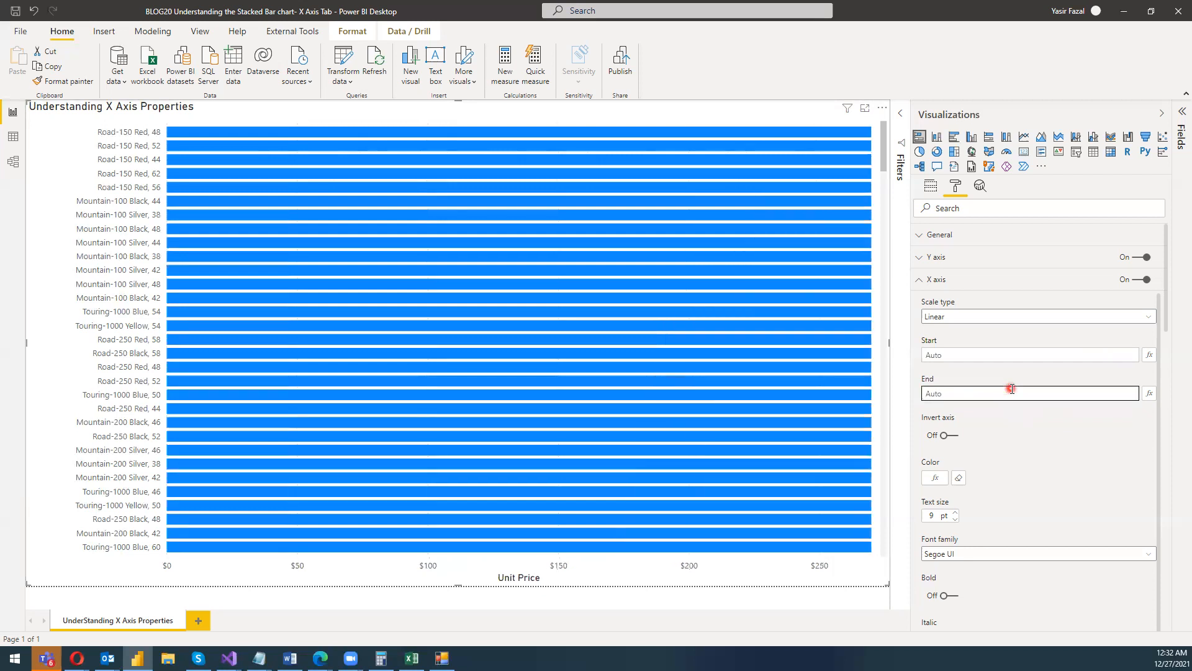
Step: Turn on Invert axis for the X axis, and turn it off again
{"action": "left_click", "coordinate": [952, 436]}
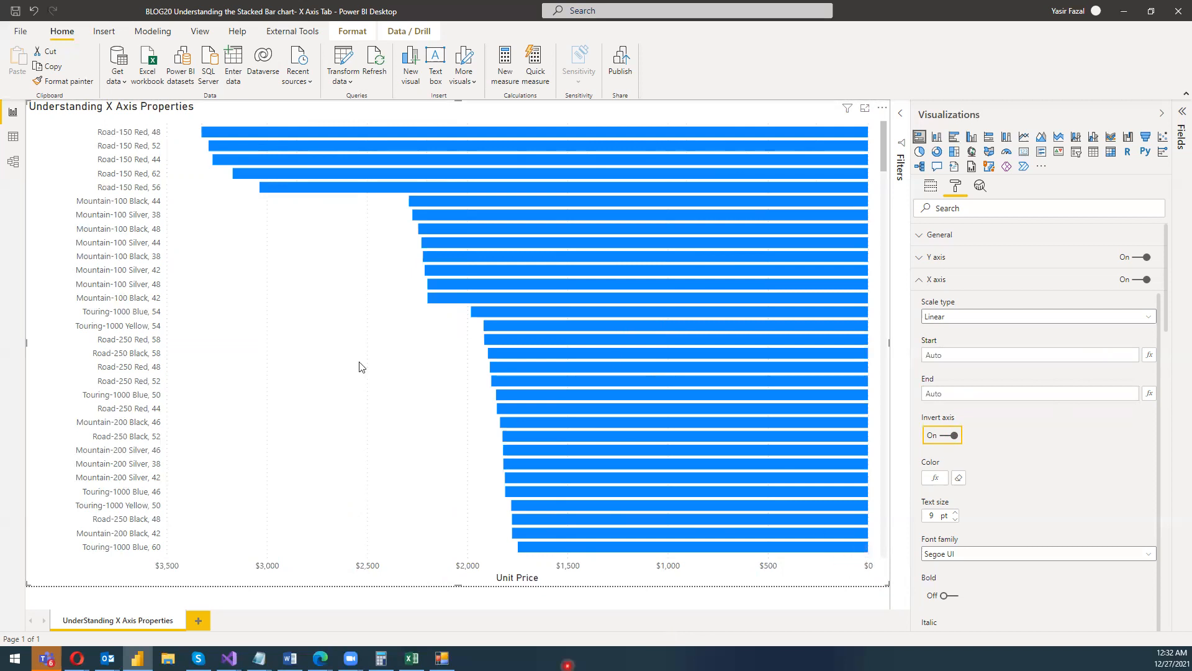
{"action": "left_click", "coordinate": [945, 435]}
Step: Change the X axis label color to the darker pink shade from the theme colors
{"action": "left_click", "coordinate": [943, 481]}
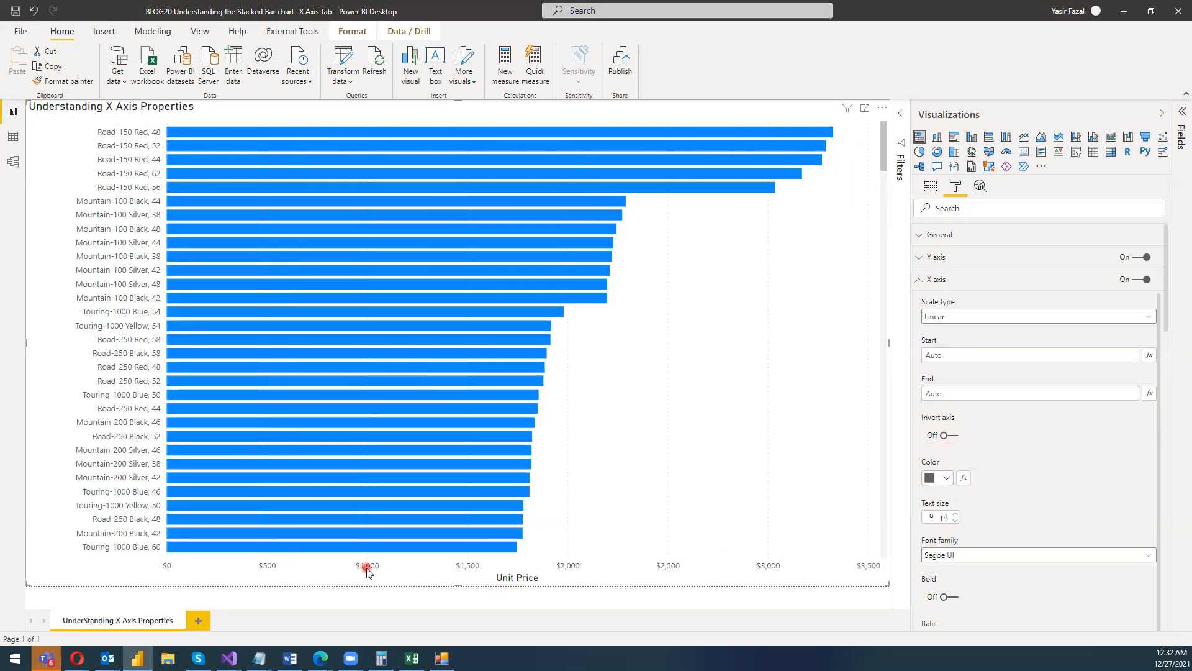
{"action": "left_click", "coordinate": [945, 479]}
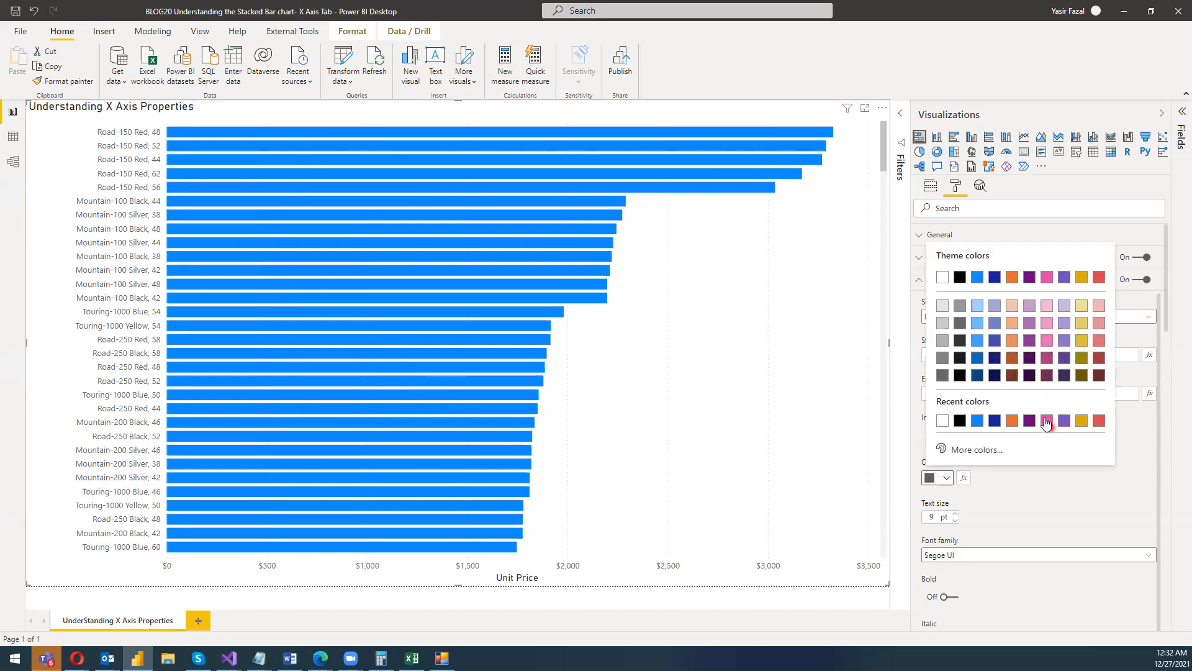
{"action": "left_click", "coordinate": [1047, 357]}
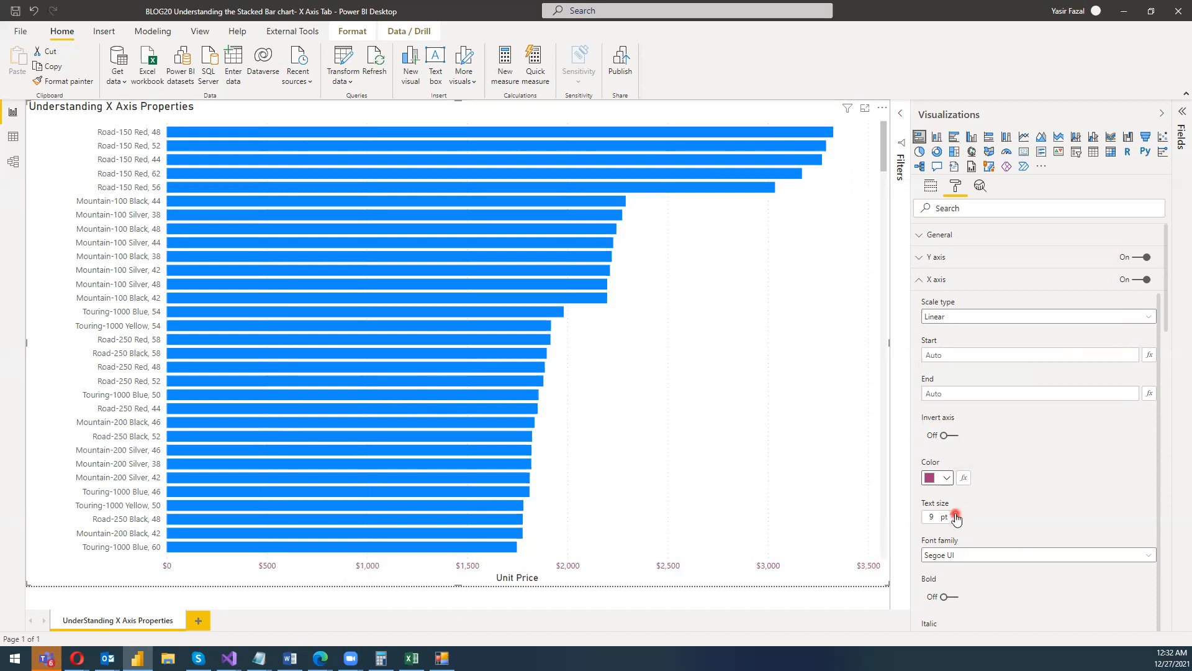
Step: Increase the X axis text size to 15 pt
{"action": "left_click", "coordinate": [957, 515]}
{"action": "left_click", "coordinate": [957, 514]}
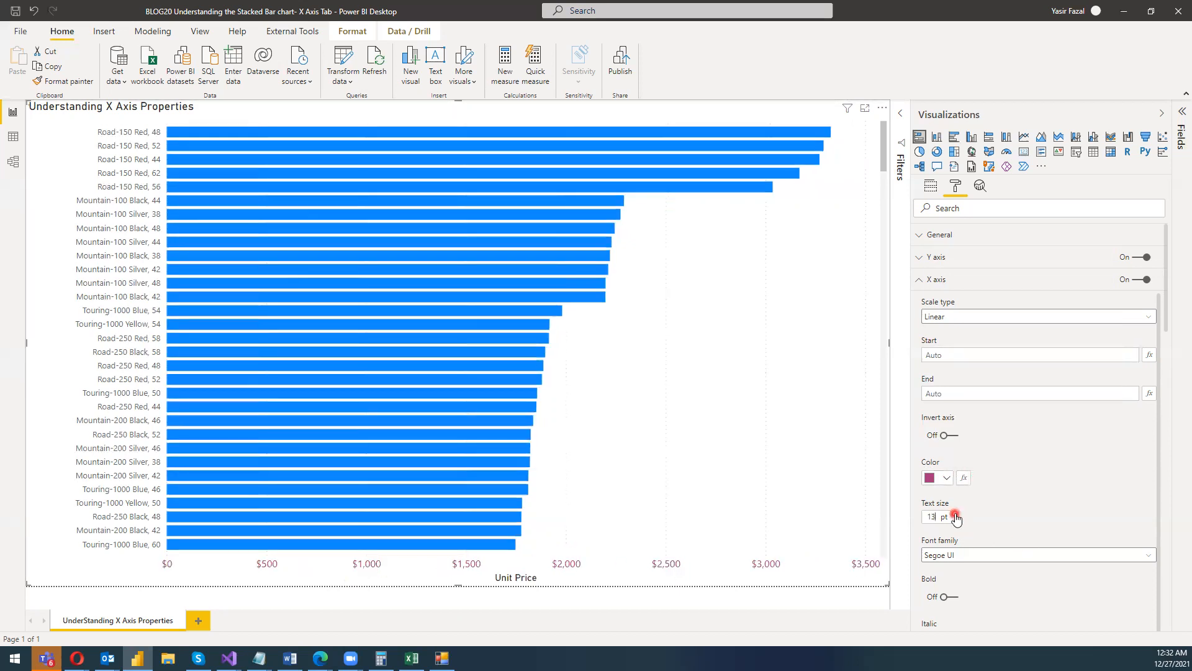
{"action": "left_click", "coordinate": [956, 514]}
{"action": "left_click", "coordinate": [957, 514]}
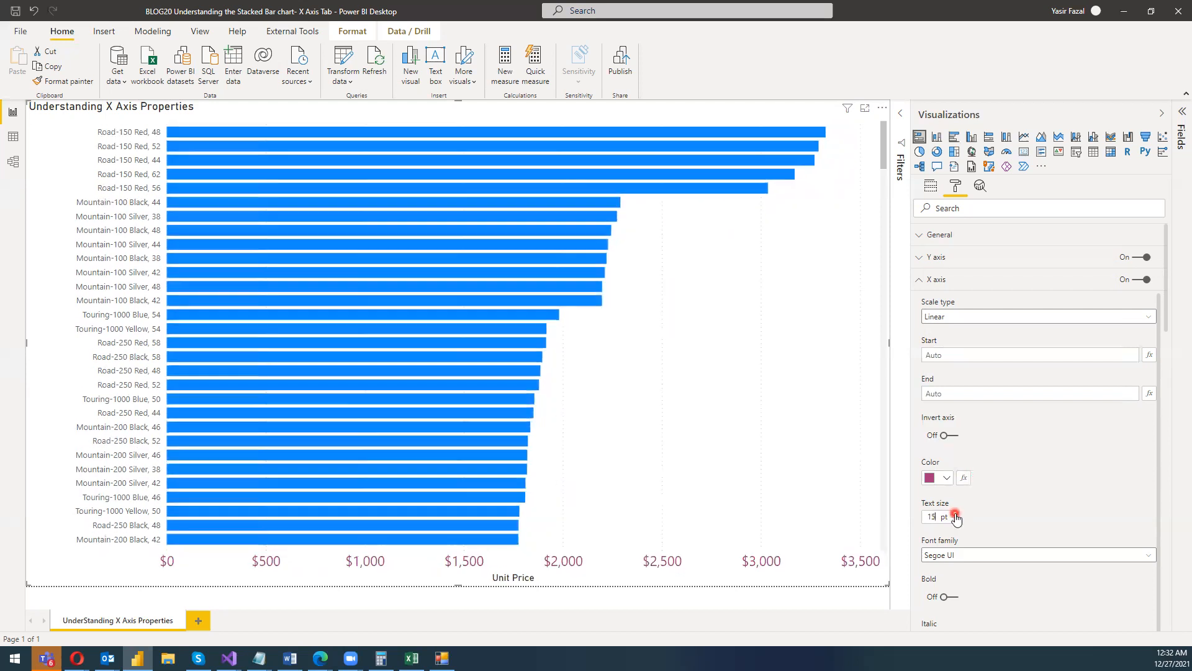
Step: Try Consolas as the X axis font family, and change it to DIN
{"action": "left_click", "coordinate": [957, 563]}
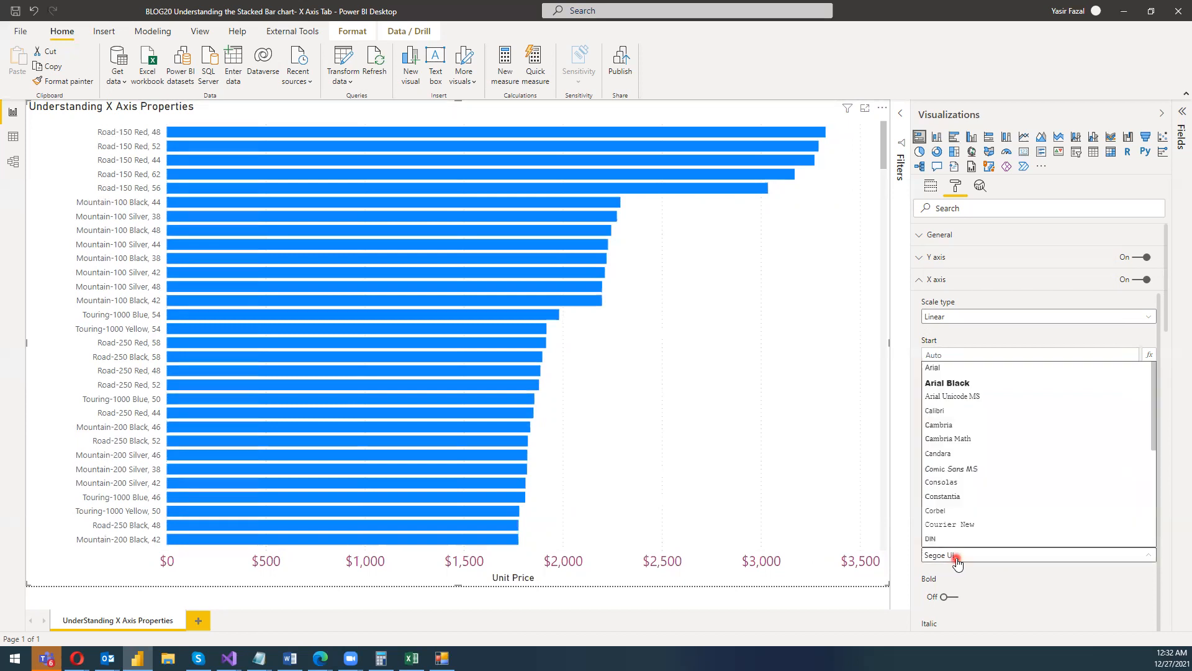
{"action": "left_click", "coordinate": [961, 484]}
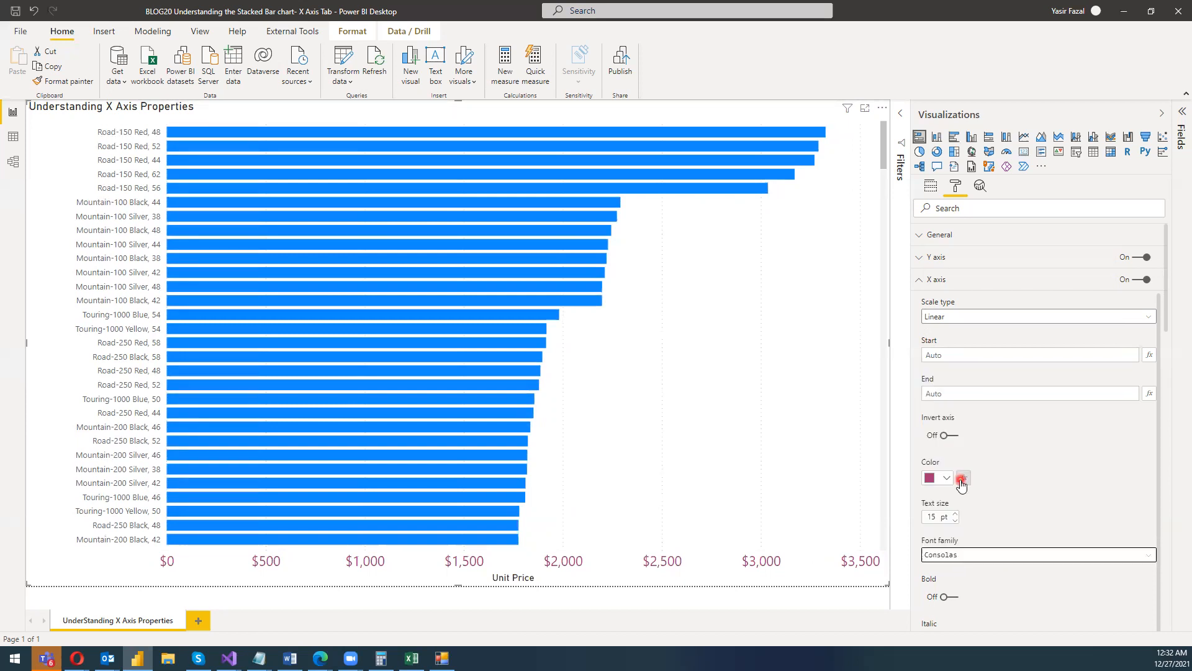
{"action": "left_click", "coordinate": [962, 562]}
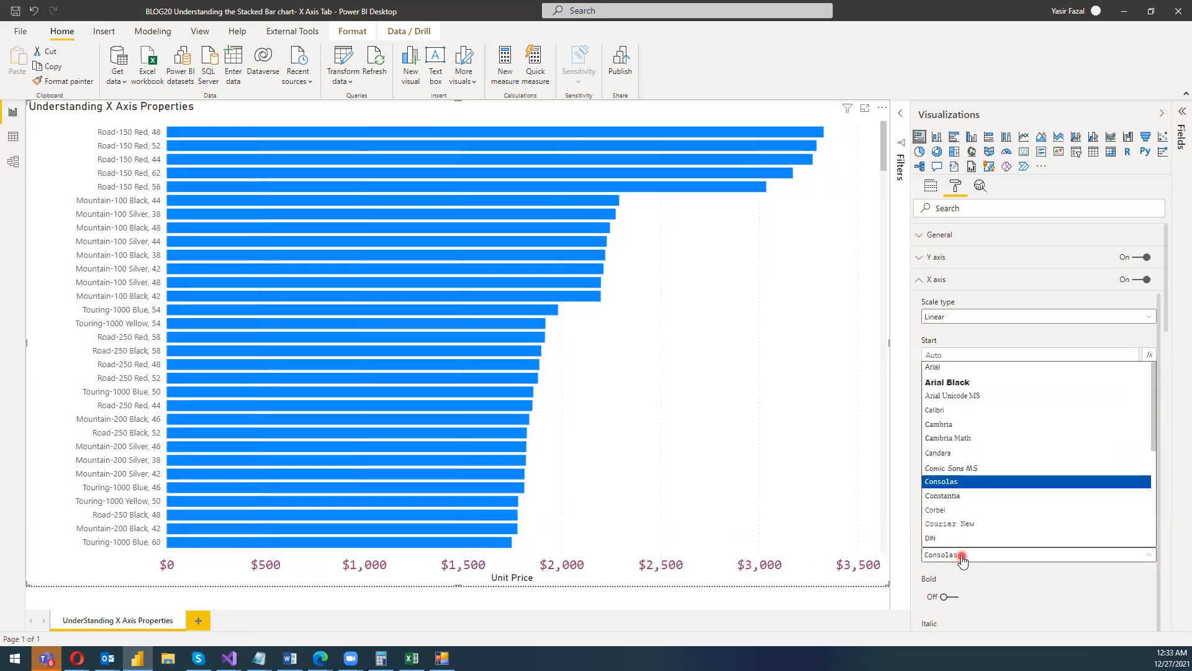
{"action": "left_click", "coordinate": [962, 532]}
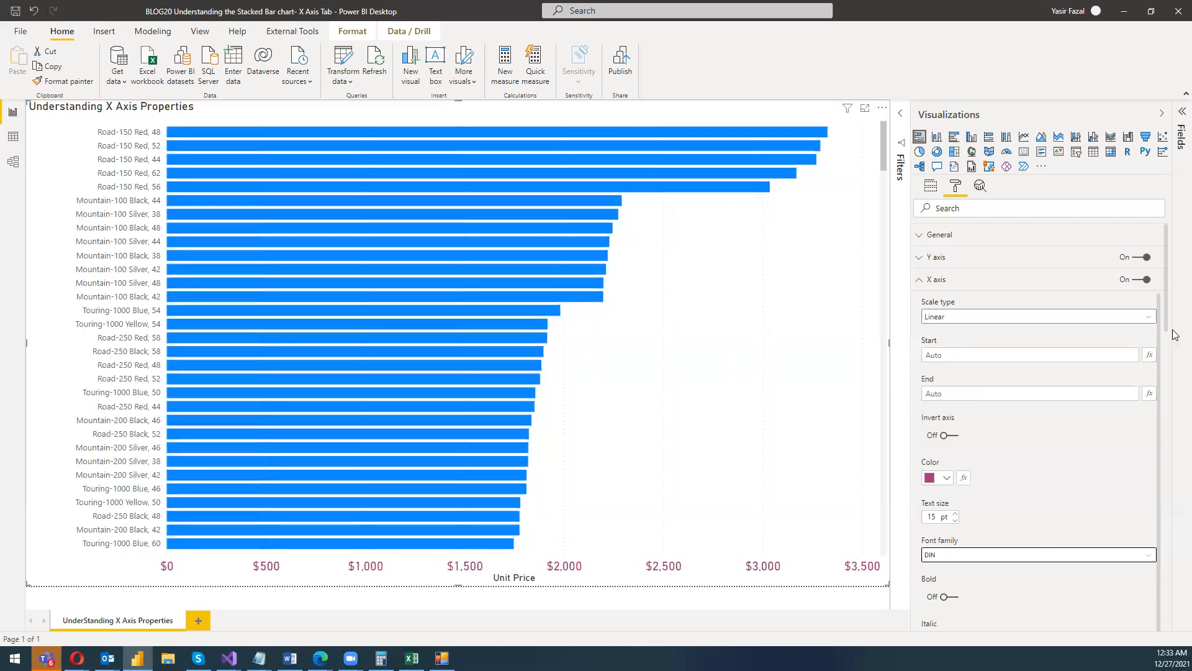
Step: Turn on bold, italic and underline for the X axis labels
{"action": "left_click", "coordinate": [1169, 303]}
{"action": "left_click_drag", "start_coordinate": [1166, 313], "coordinate": [1175, 394]}
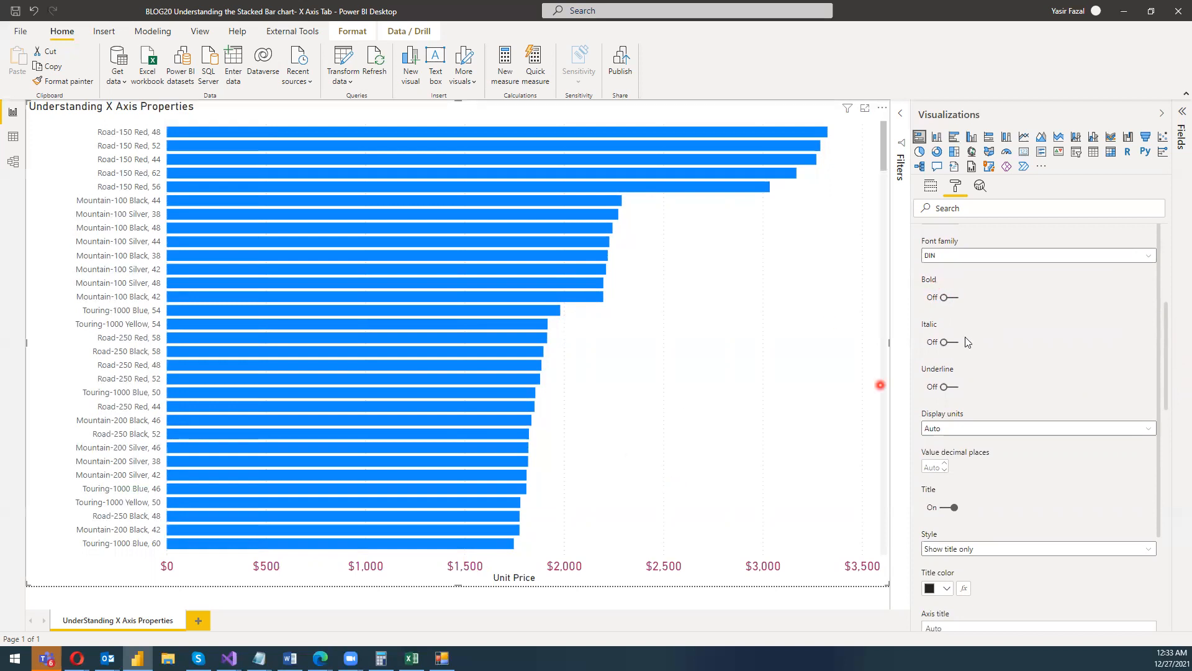
{"action": "left_click", "coordinate": [951, 298]}
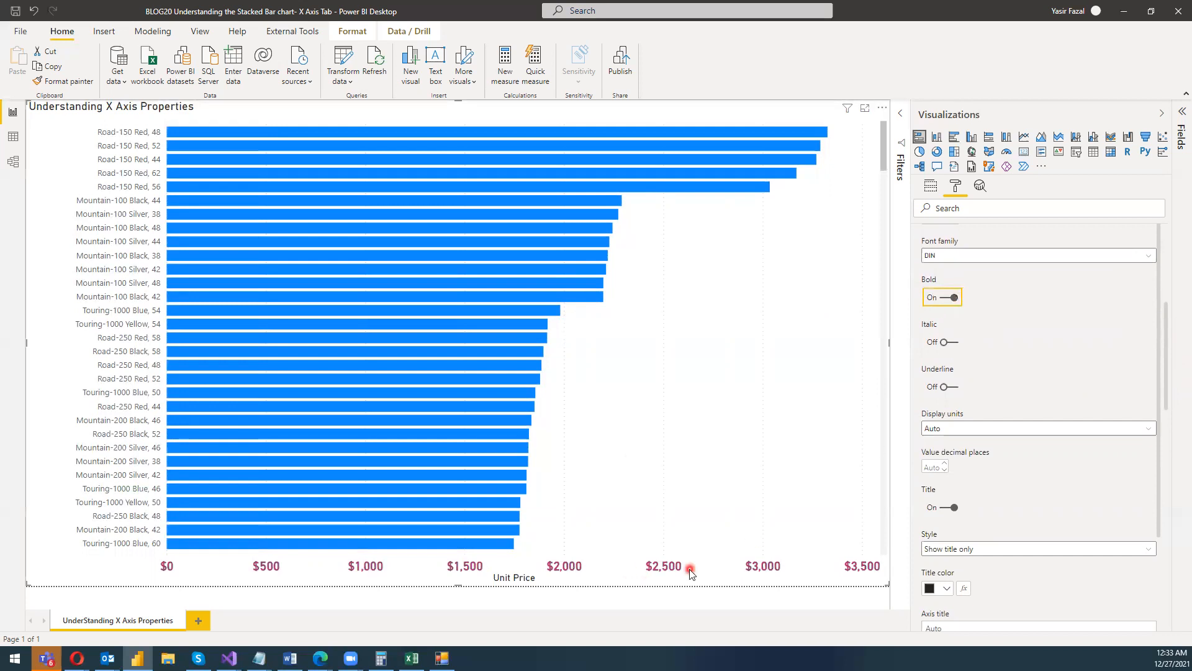
{"action": "left_click", "coordinate": [947, 343]}
{"action": "left_click", "coordinate": [948, 387]}
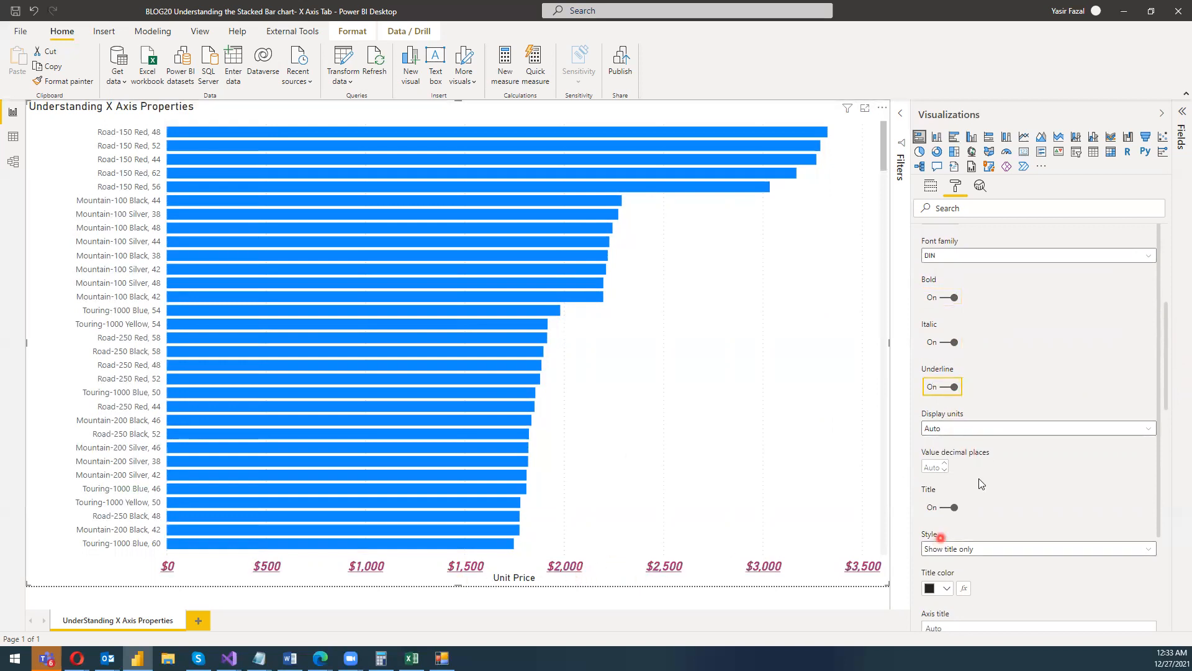
Step: Try None, Thousands and Trillions as the X axis display units, and return the setting to Auto
{"action": "left_click", "coordinate": [952, 433]}
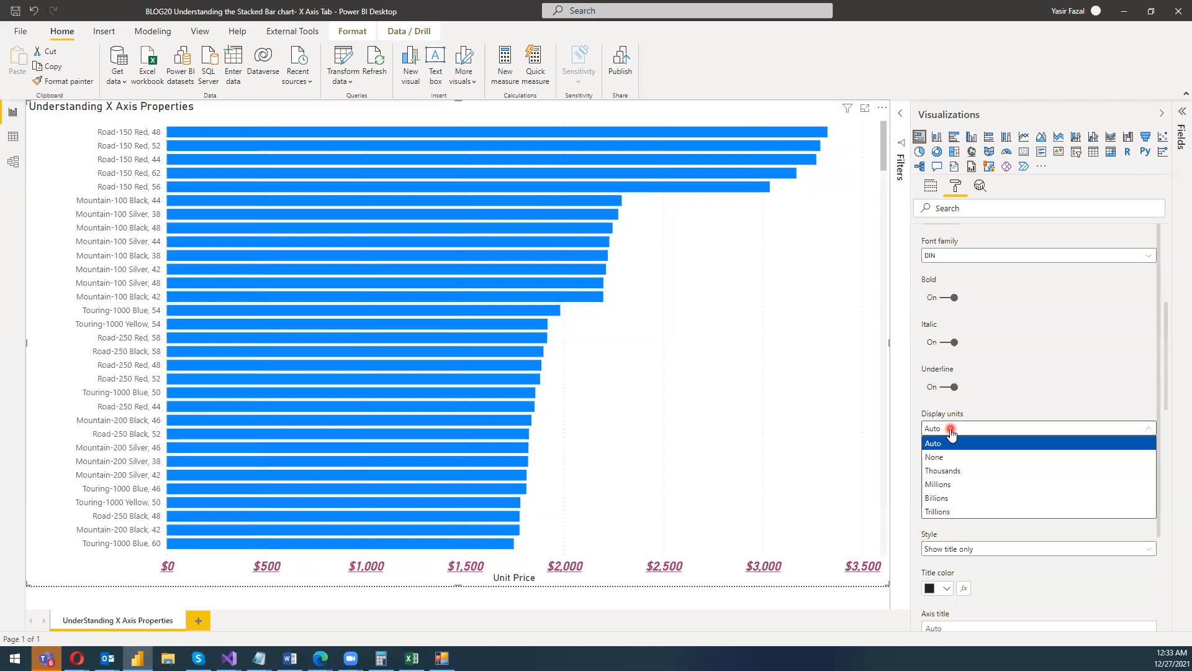
{"action": "left_click", "coordinate": [947, 458]}
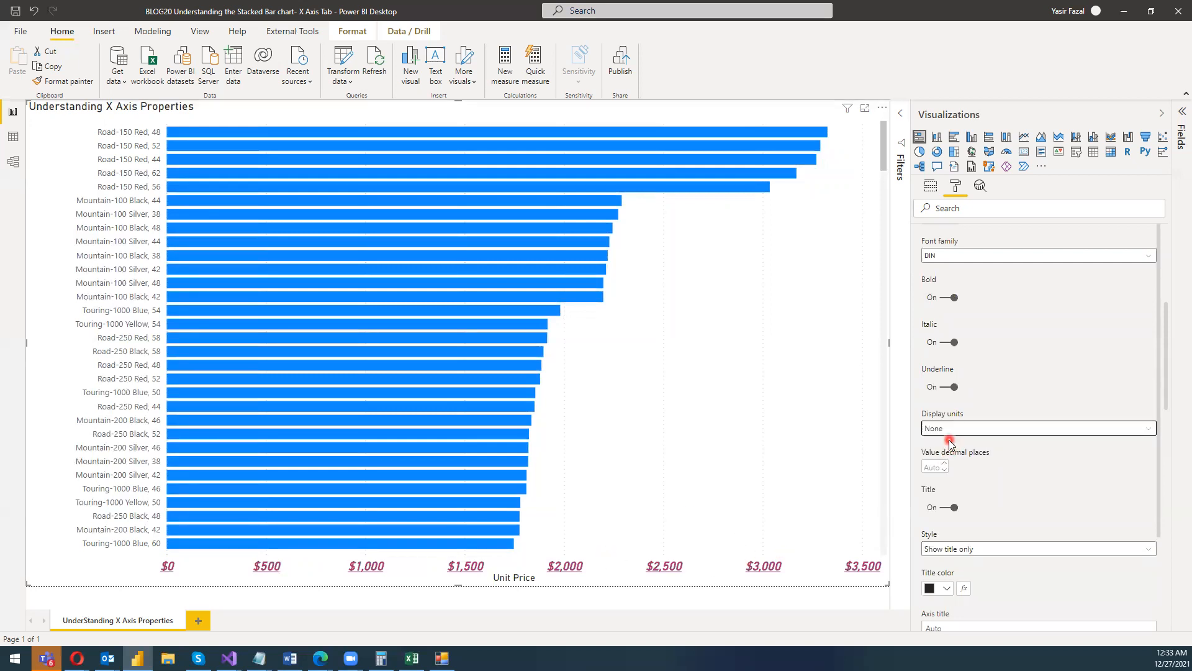
{"action": "left_click", "coordinate": [950, 430]}
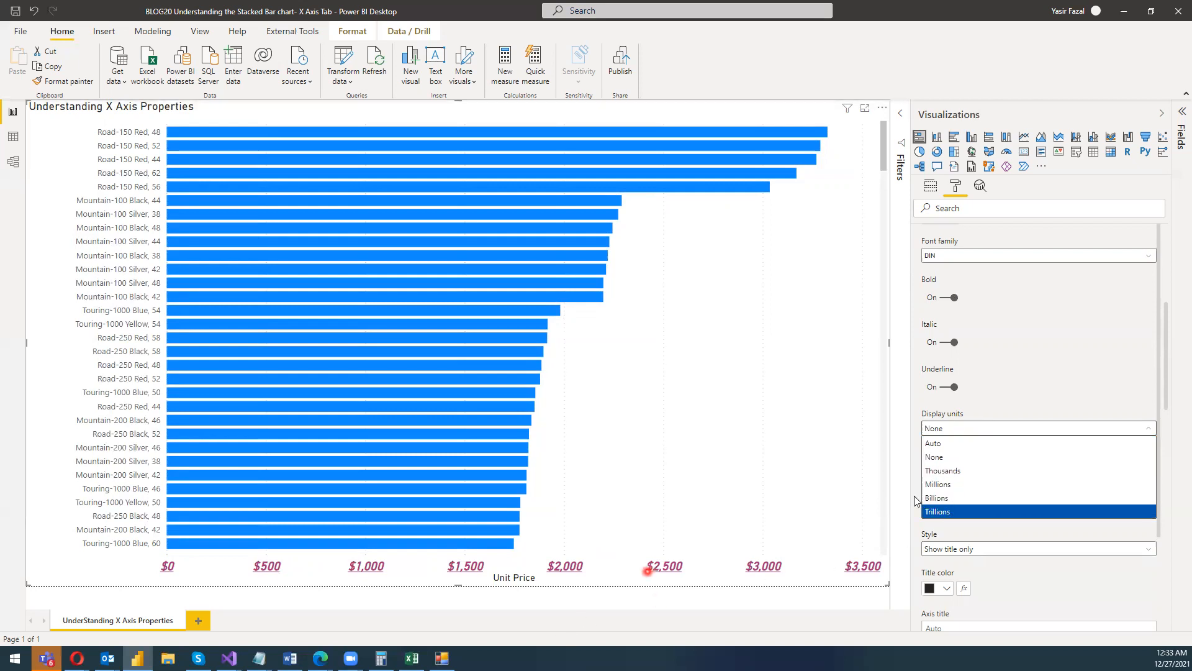
{"action": "left_click", "coordinate": [975, 472]}
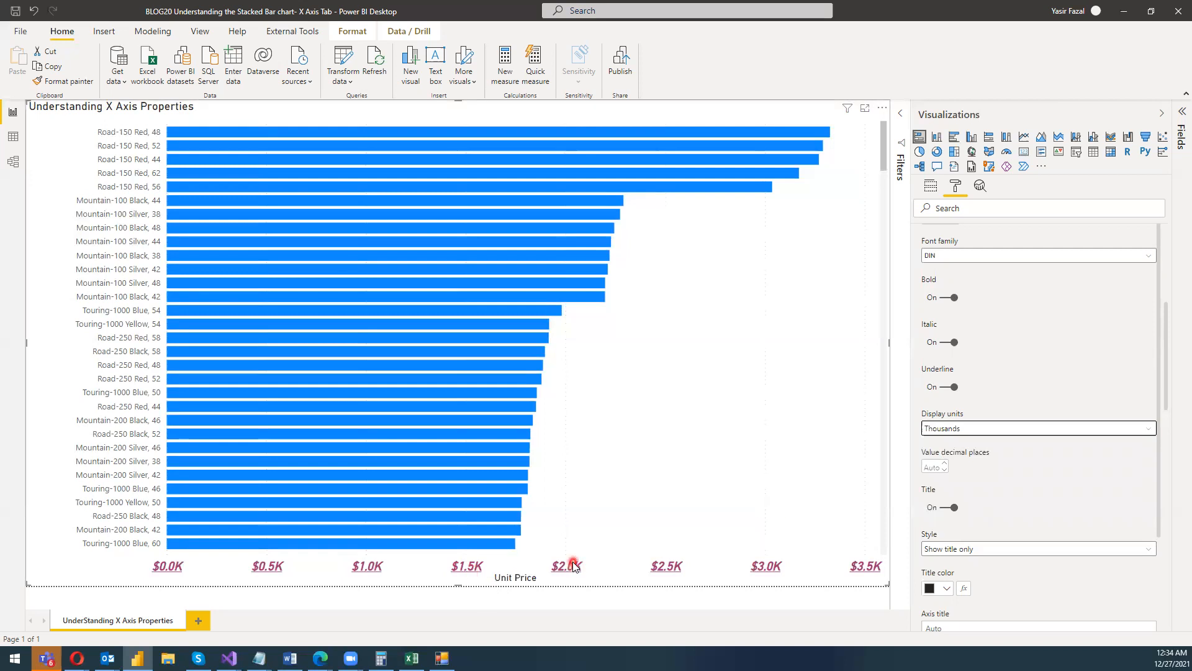
{"action": "left_click", "coordinate": [939, 429]}
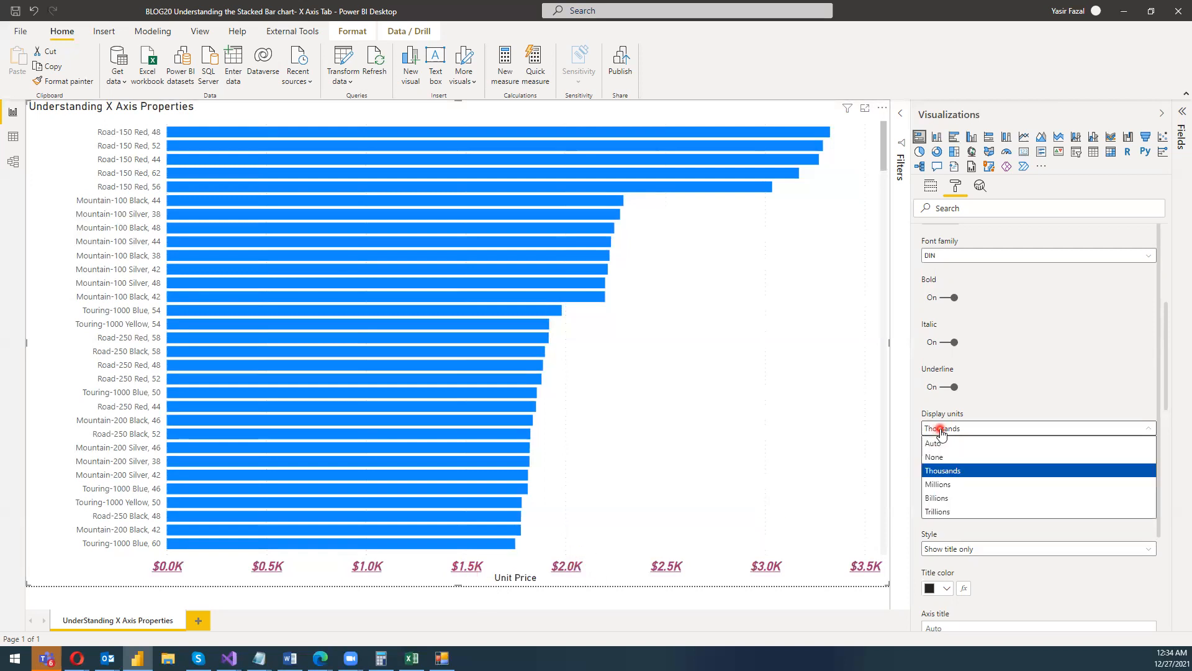
{"action": "left_click", "coordinate": [937, 512]}
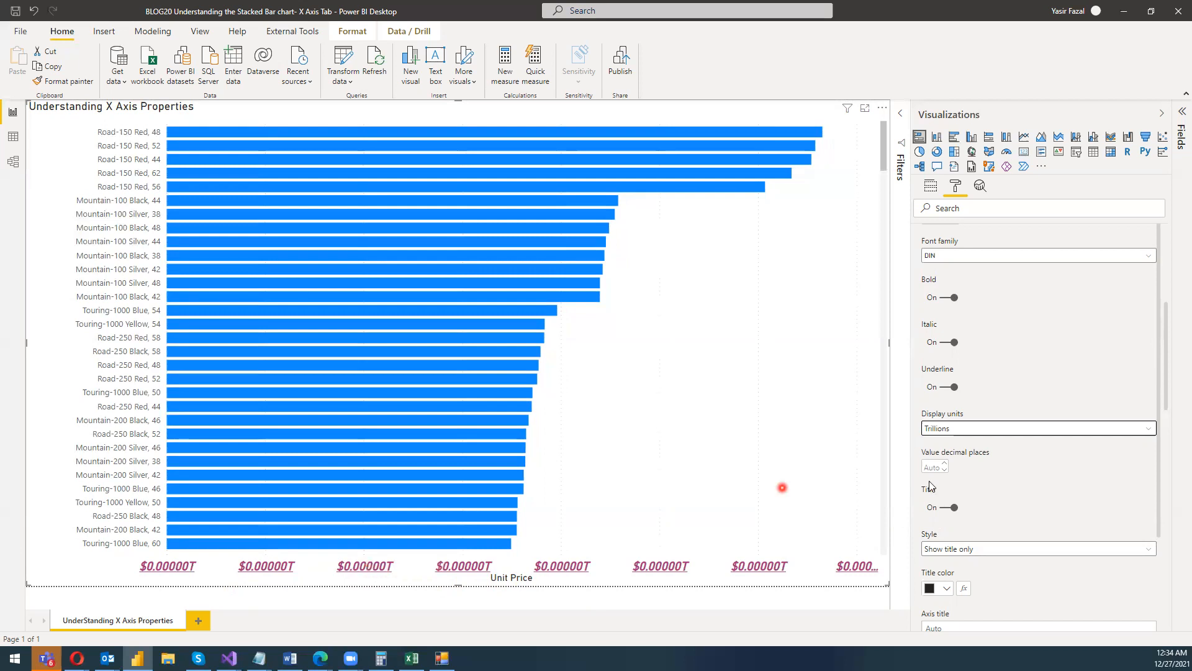
{"action": "left_click", "coordinate": [972, 429]}
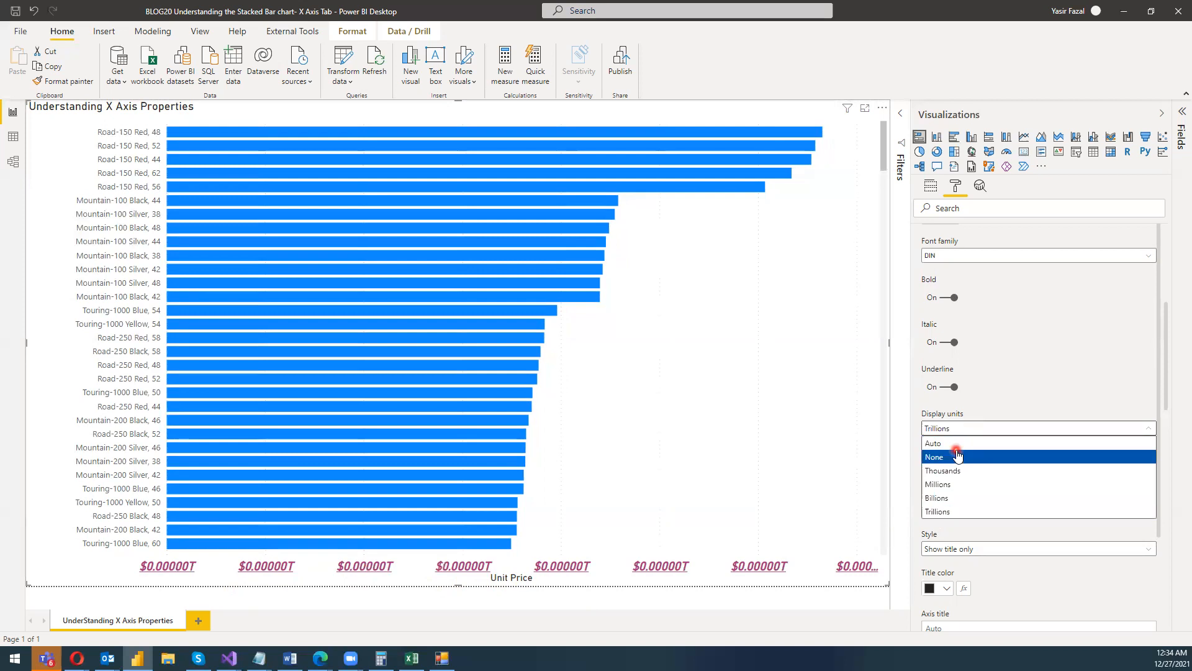
{"action": "left_click", "coordinate": [957, 443]}
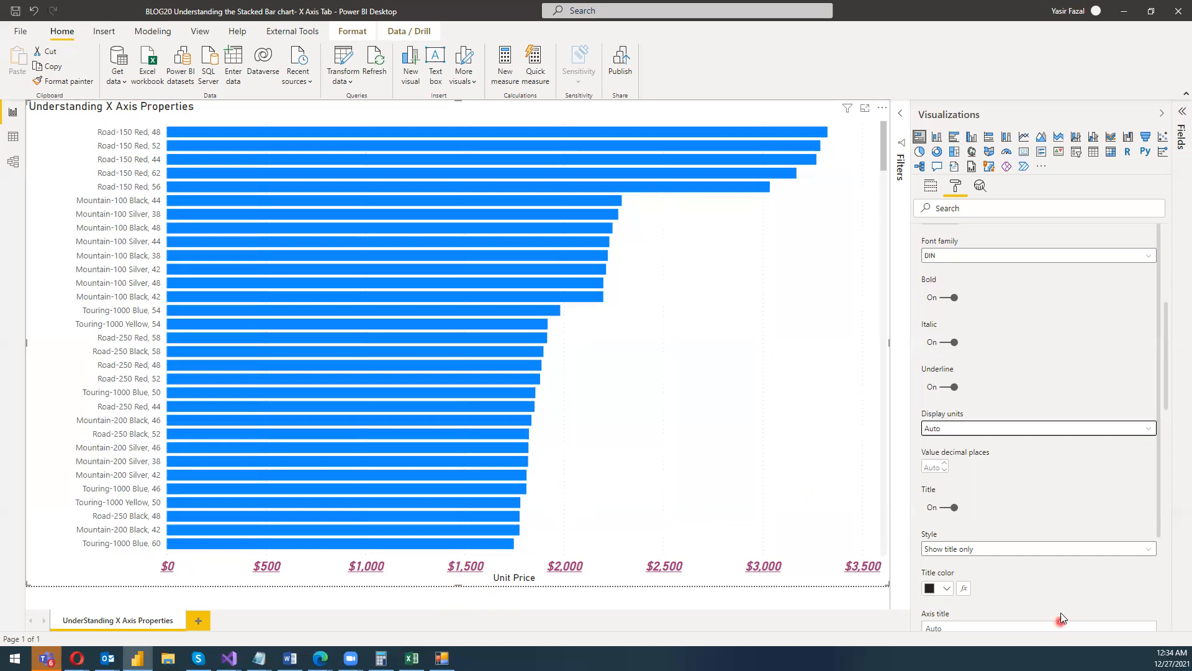
Step: Turn the X axis title off and on again, and look at the available title styles
{"action": "left_click", "coordinate": [937, 508]}
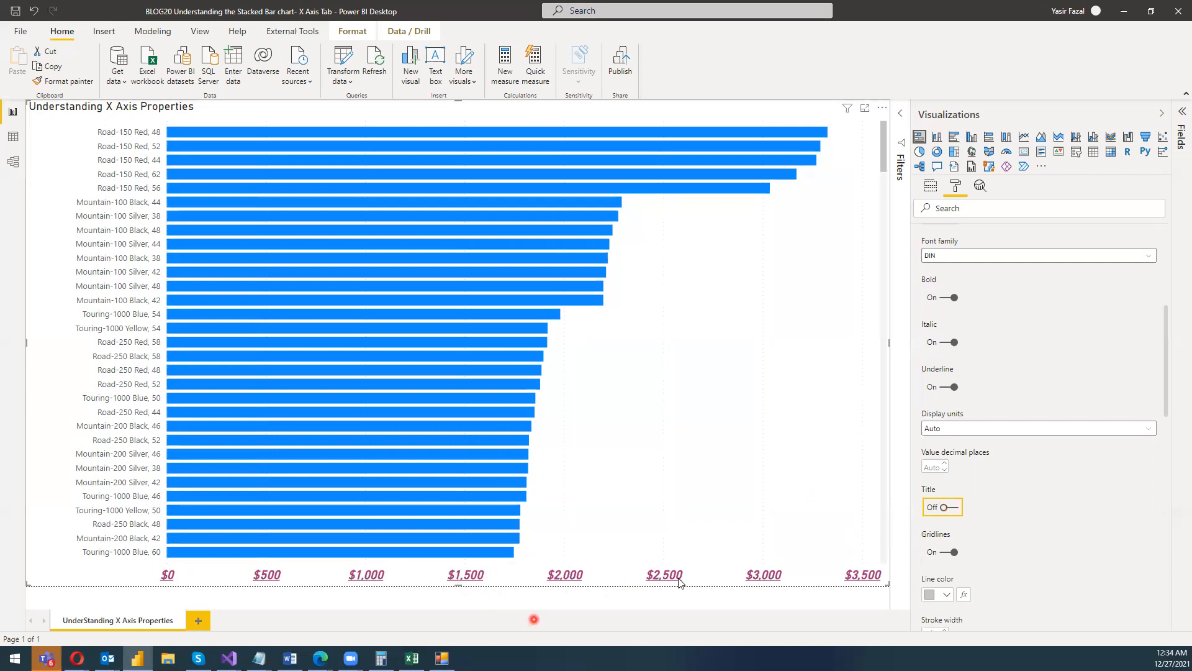
{"action": "left_click", "coordinate": [955, 509]}
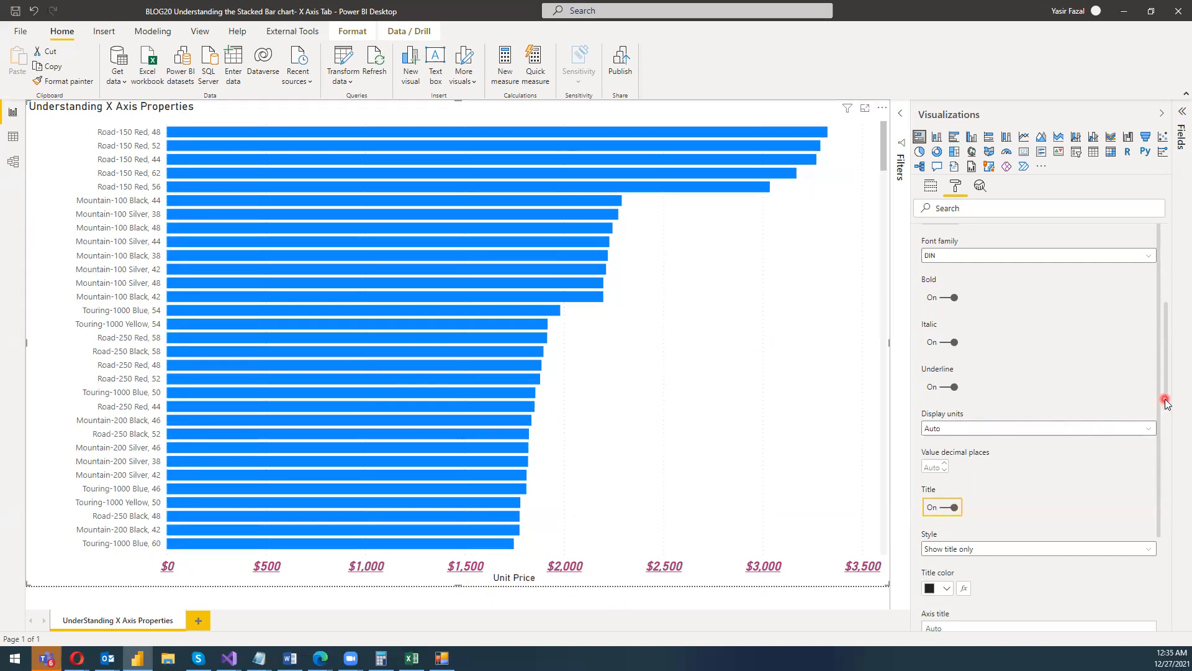
{"action": "scroll", "coordinate": [1166, 422], "scroll_direction": "down", "scroll_amount": 3}
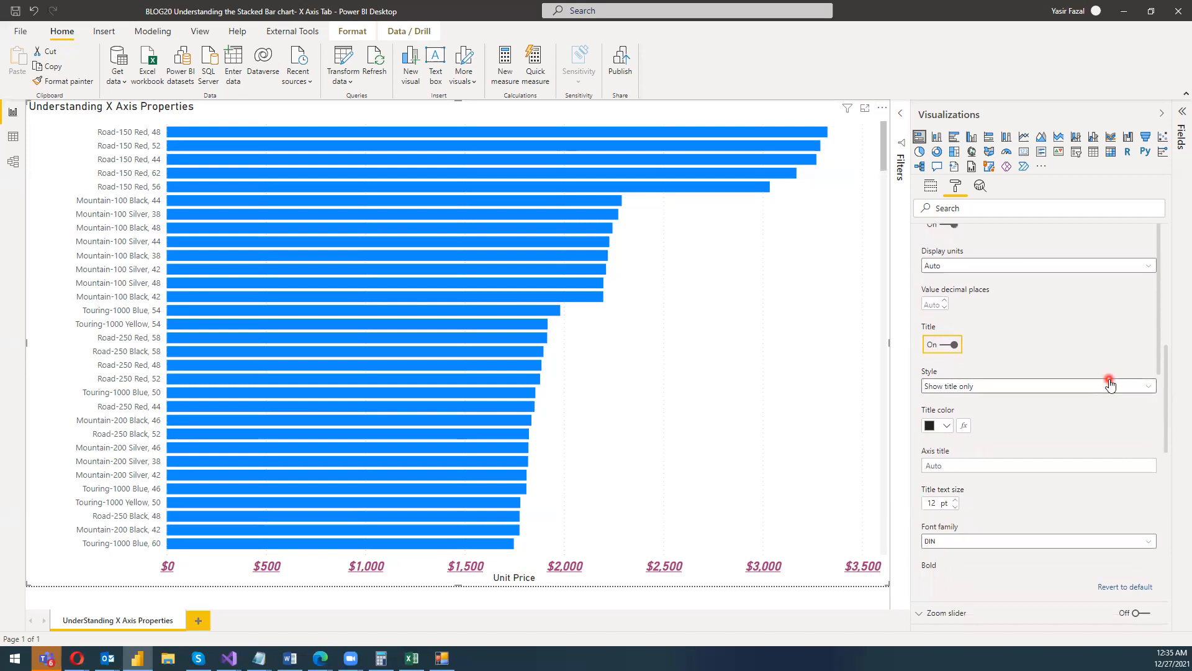
{"action": "left_click", "coordinate": [1109, 385]}
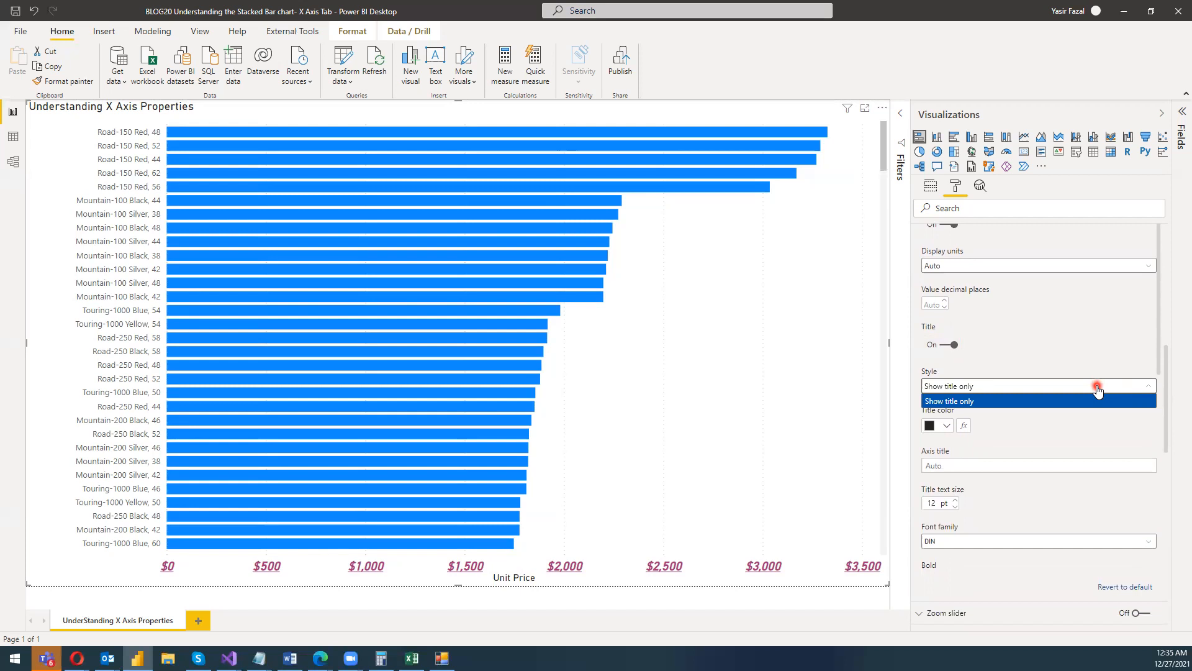
{"action": "left_click", "coordinate": [1044, 429]}
Step: Change the X axis title color to the darker blue theme shade and set the axis title to Value
{"action": "left_click", "coordinate": [936, 428]}
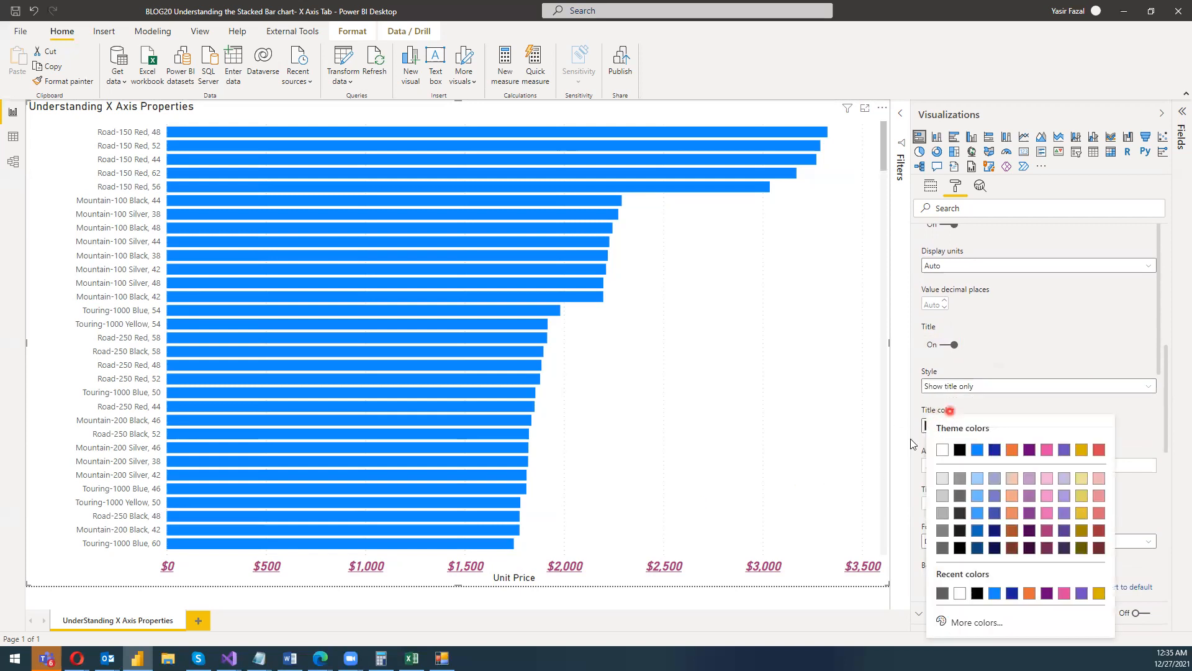
{"action": "left_click", "coordinate": [980, 533]}
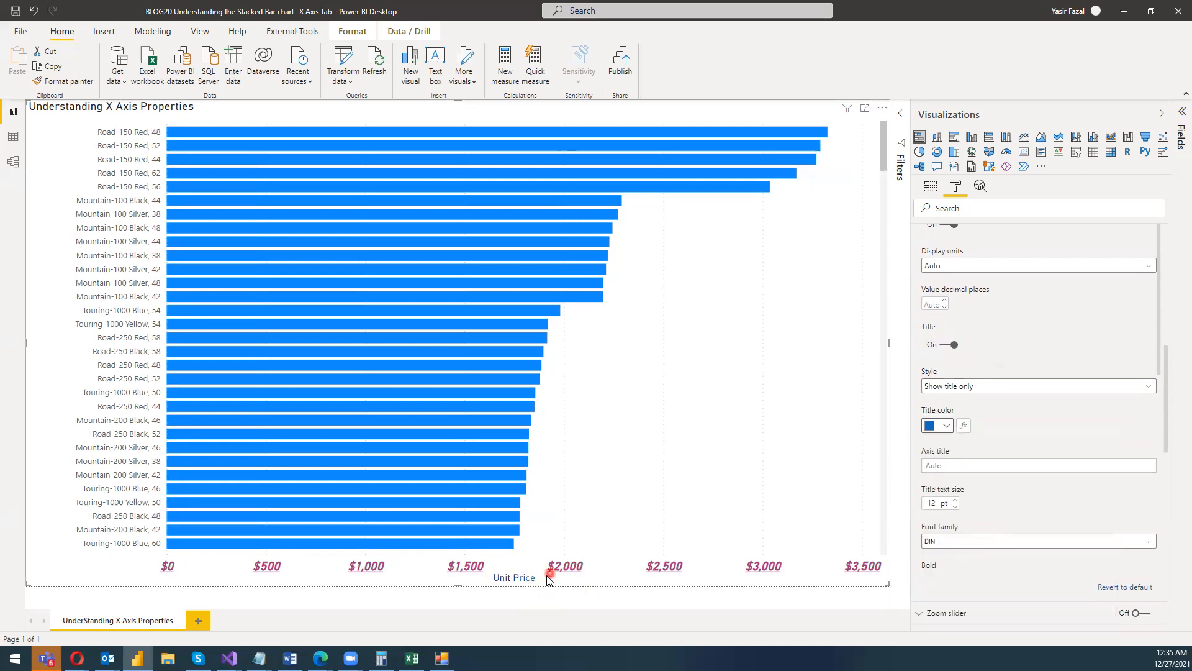
{"action": "left_click", "coordinate": [1053, 466]}
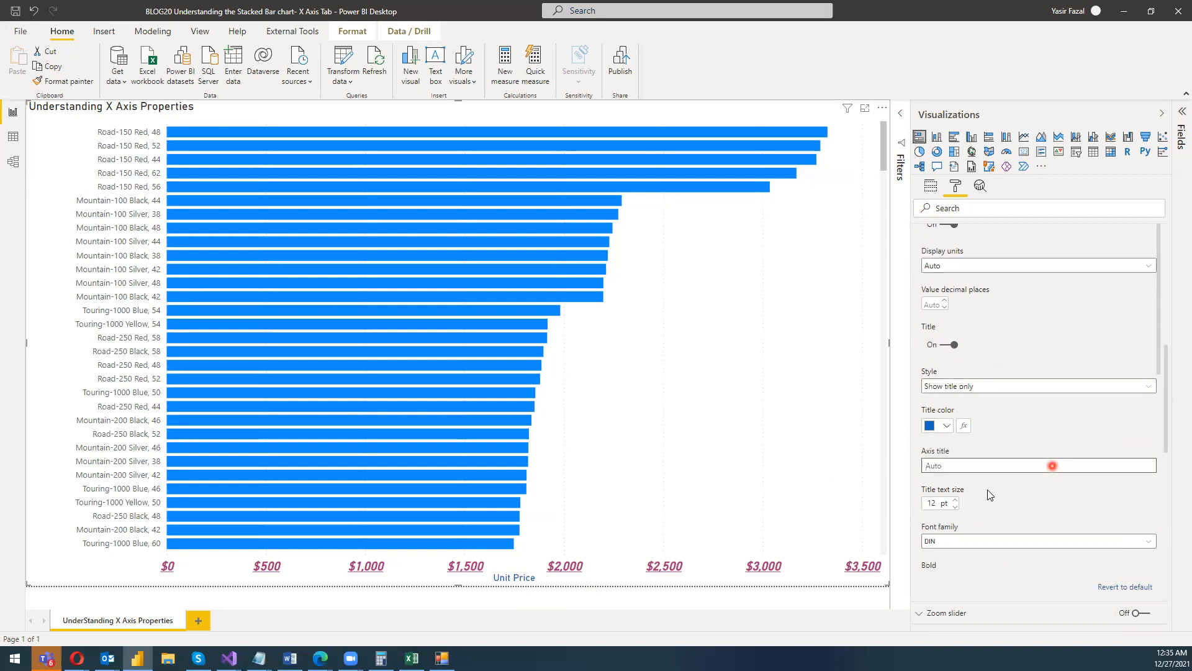
{"action": "left_click", "coordinate": [1025, 545]}
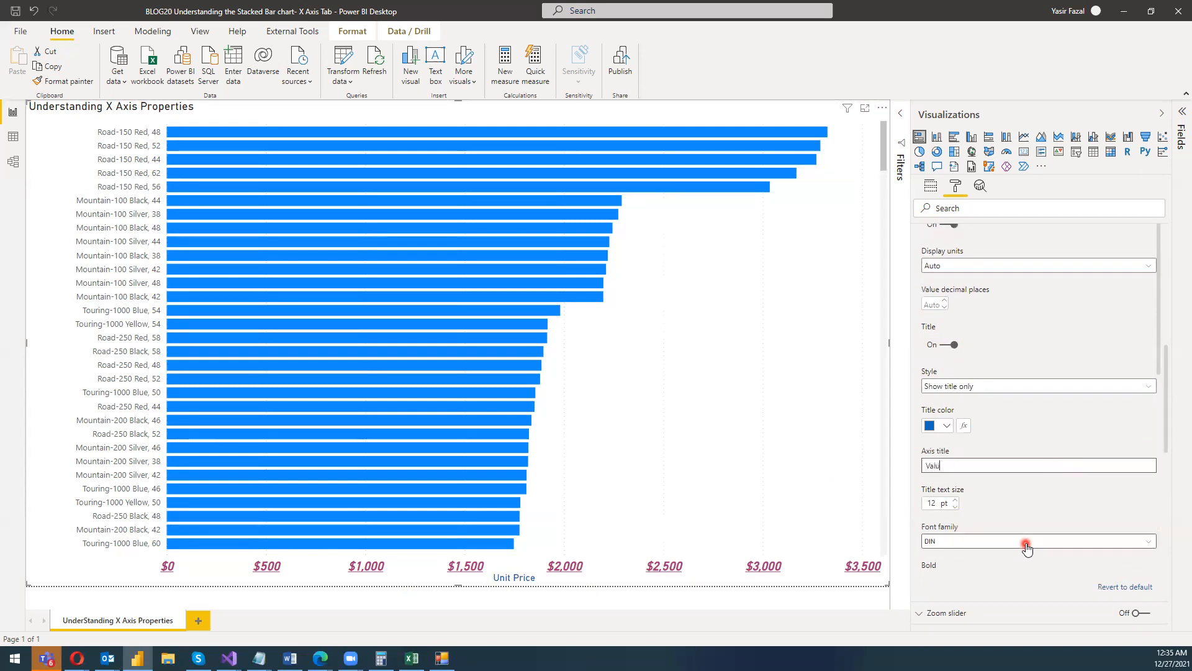
{"action": "left_click", "coordinate": [1023, 503]}
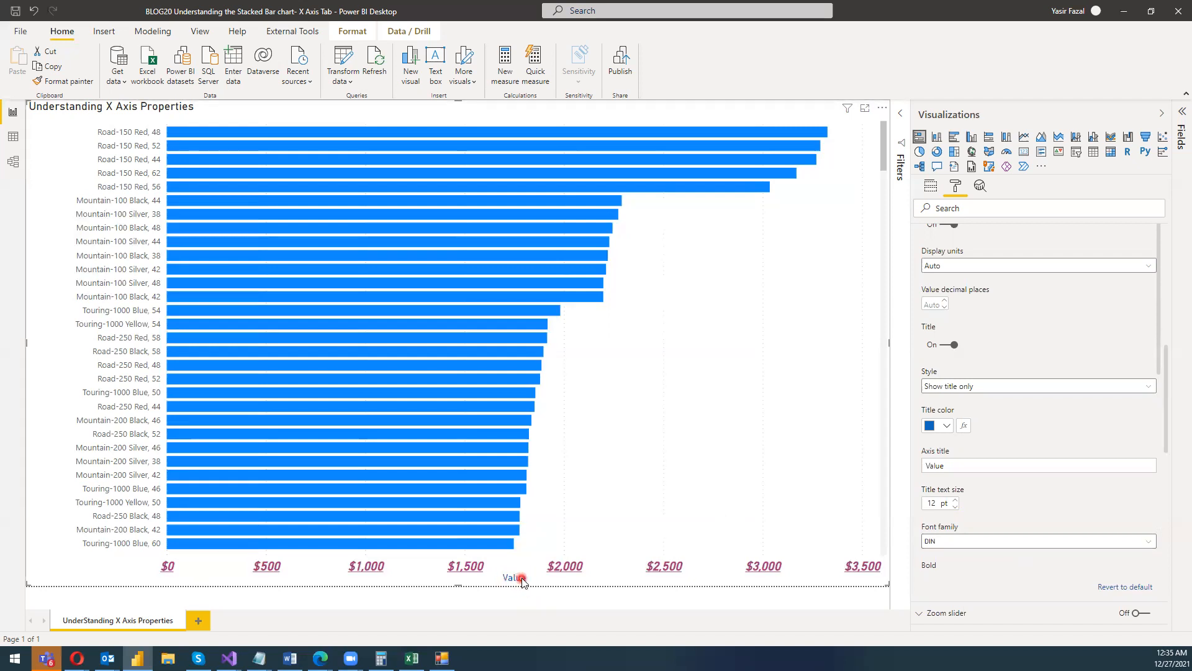
Step: Increase the X axis title text size to 16 pt
{"action": "left_click", "coordinate": [955, 500]}
{"action": "left_click", "coordinate": [956, 500]}
{"action": "left_click", "coordinate": [956, 500]}
{"action": "left_click", "coordinate": [956, 500]}
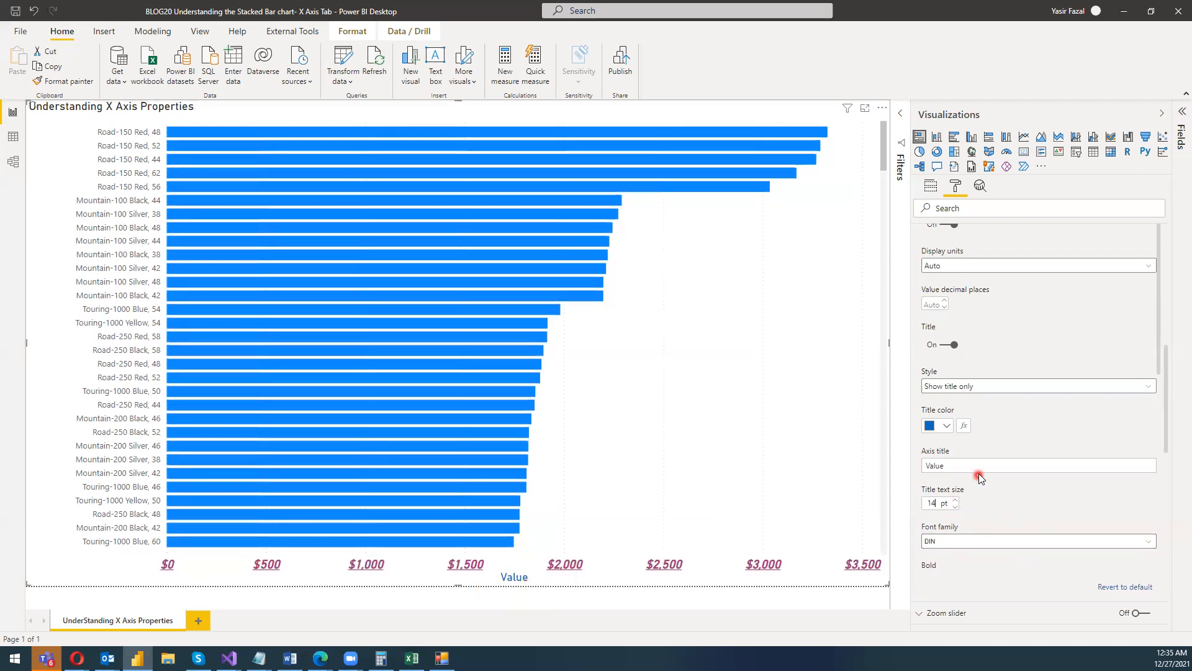
Step: Clear the custom X axis title and set it to Unit Price
{"action": "left_click", "coordinate": [976, 465]}
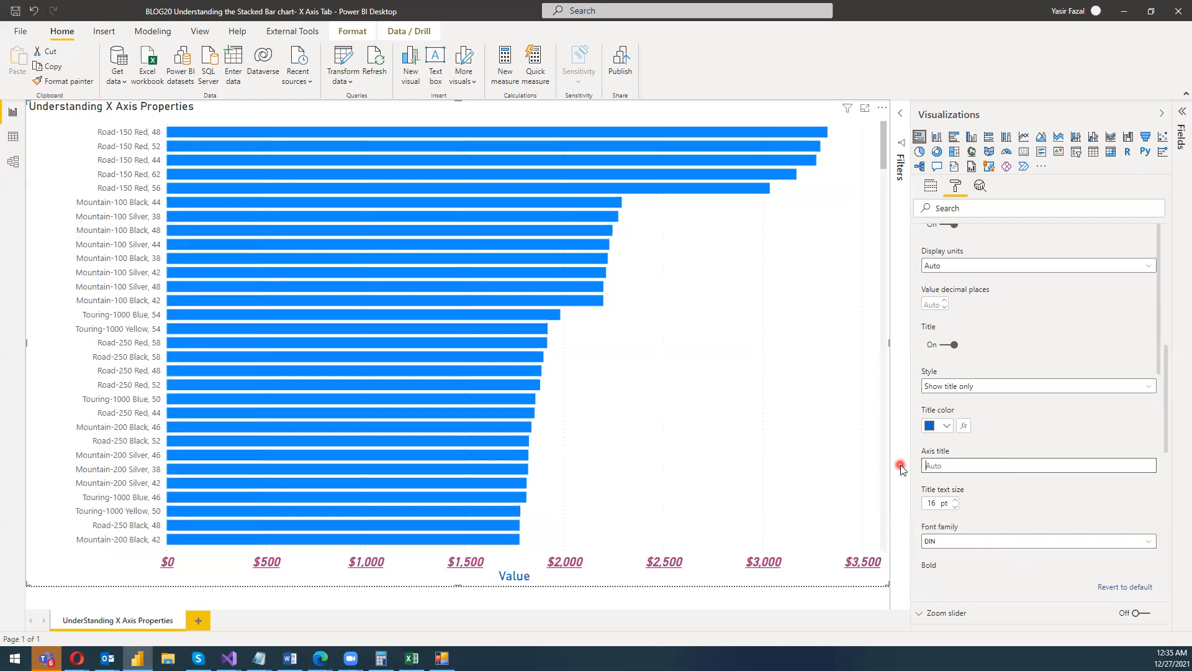
{"action": "key", "text": "BackSpace"}
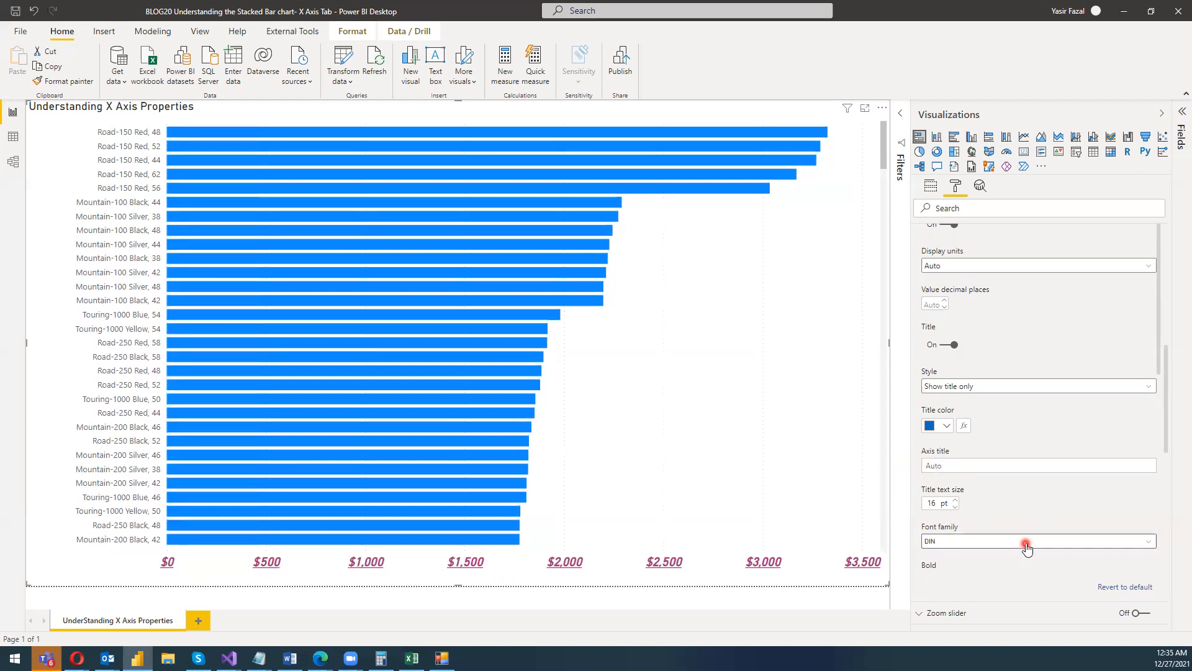
{"action": "left_click", "coordinate": [961, 465]}
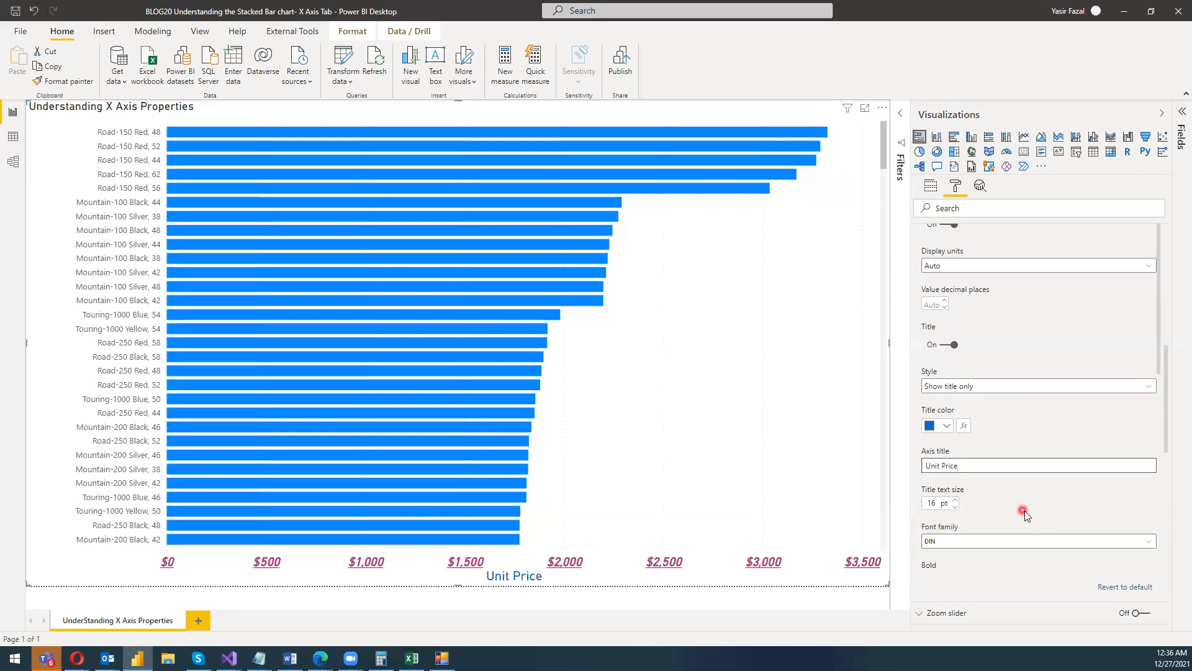
Step: Change the X axis title's font family to Courier New
{"action": "left_click", "coordinate": [1008, 541]}
{"action": "scroll", "coordinate": [1007, 496], "scroll_direction": "down", "scroll_amount": 2}
{"action": "left_click", "coordinate": [1004, 482]}
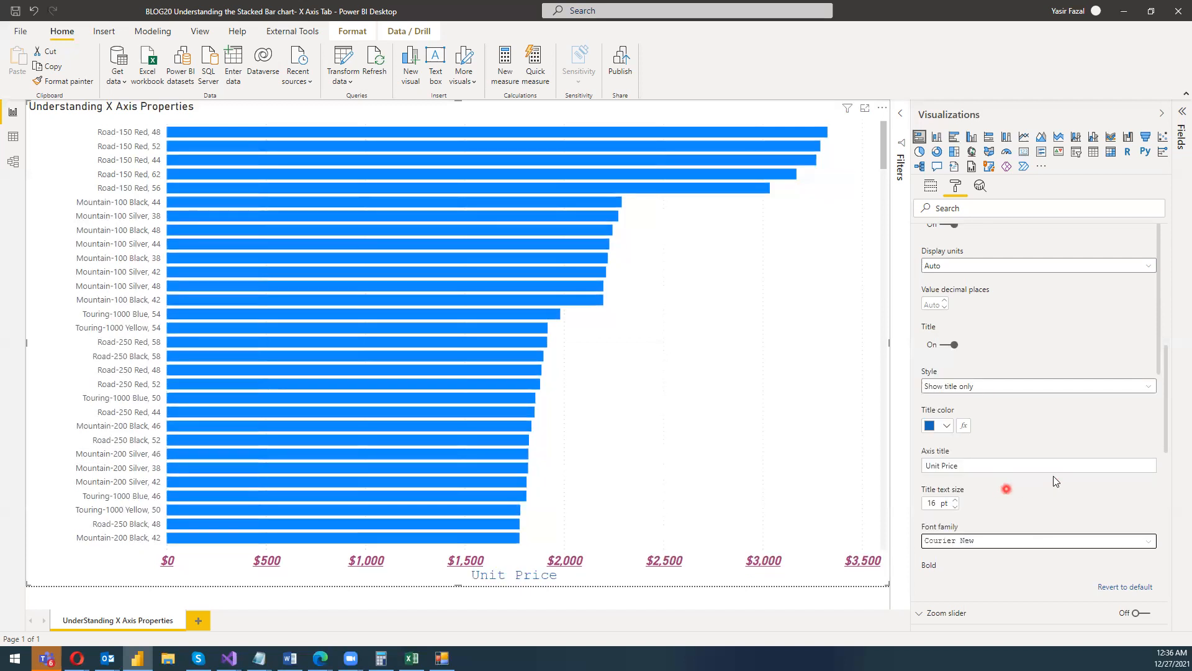
Step: Collapse the chart's Title settings, and turn on bold, italic and underline for the X axis title
{"action": "mouse_move", "coordinate": [1169, 439]}
{"action": "left_mouse_down"}
{"action": "mouse_move", "coordinate": [1172, 481]}
{"action": "mouse_move", "coordinate": [1165, 441]}
{"action": "left_mouse_up"}
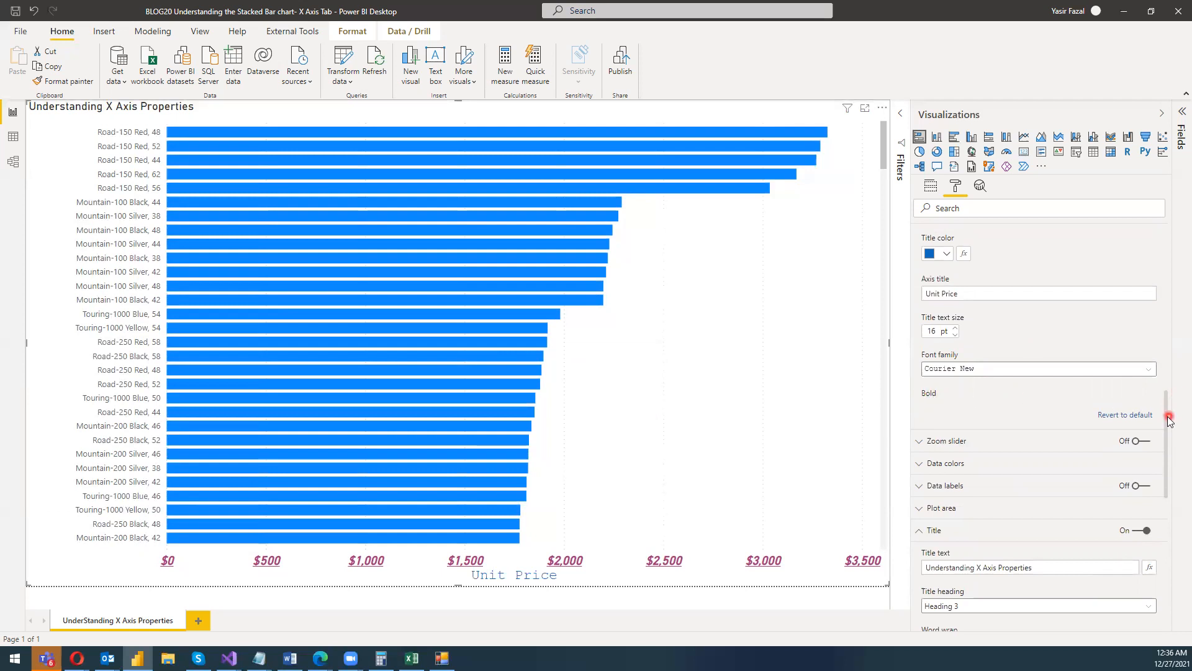
{"action": "mouse_move", "coordinate": [1166, 413]}
{"action": "left_mouse_down"}
{"action": "mouse_move", "coordinate": [1166, 389]}
{"action": "mouse_move", "coordinate": [1168, 434]}
{"action": "left_mouse_up"}
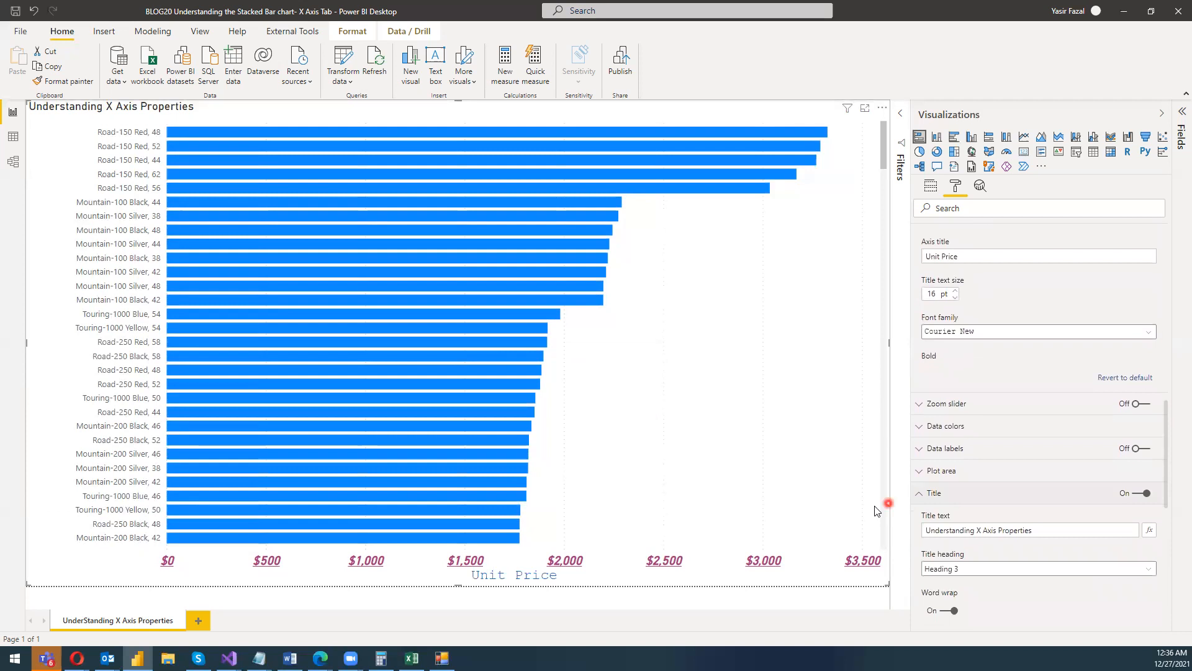
{"action": "left_click", "coordinate": [918, 495]}
{"action": "scroll", "coordinate": [940, 356], "scroll_direction": "down", "scroll_amount": 2}
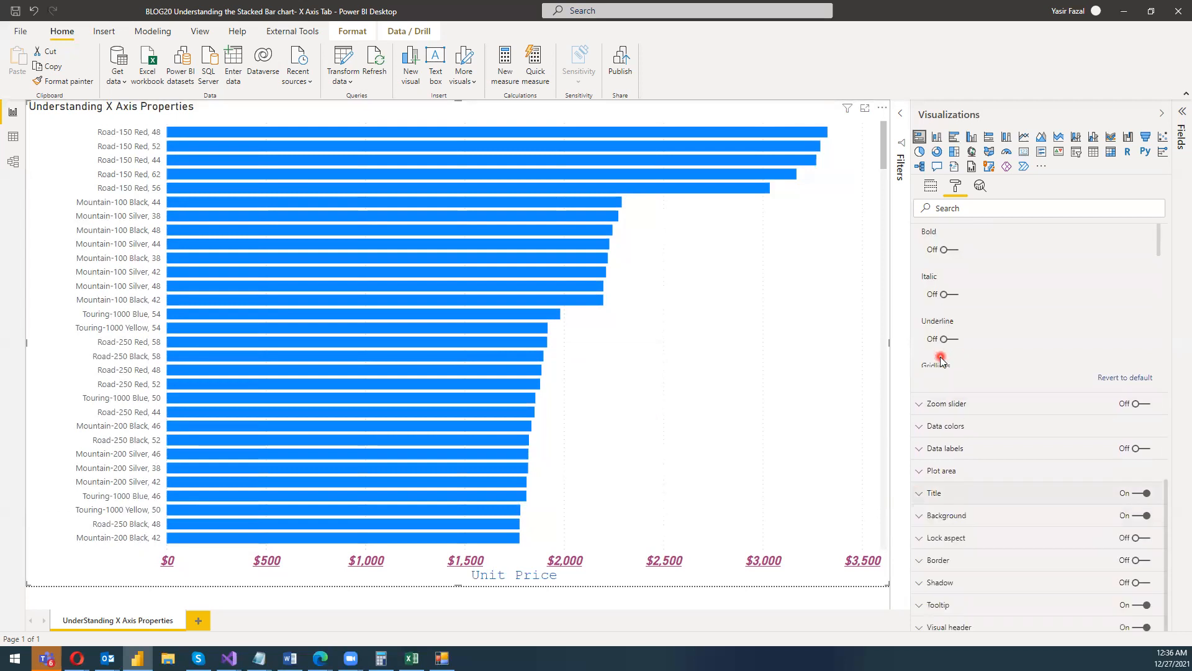
{"action": "scroll", "coordinate": [950, 319], "scroll_direction": "up", "scroll_amount": 2}
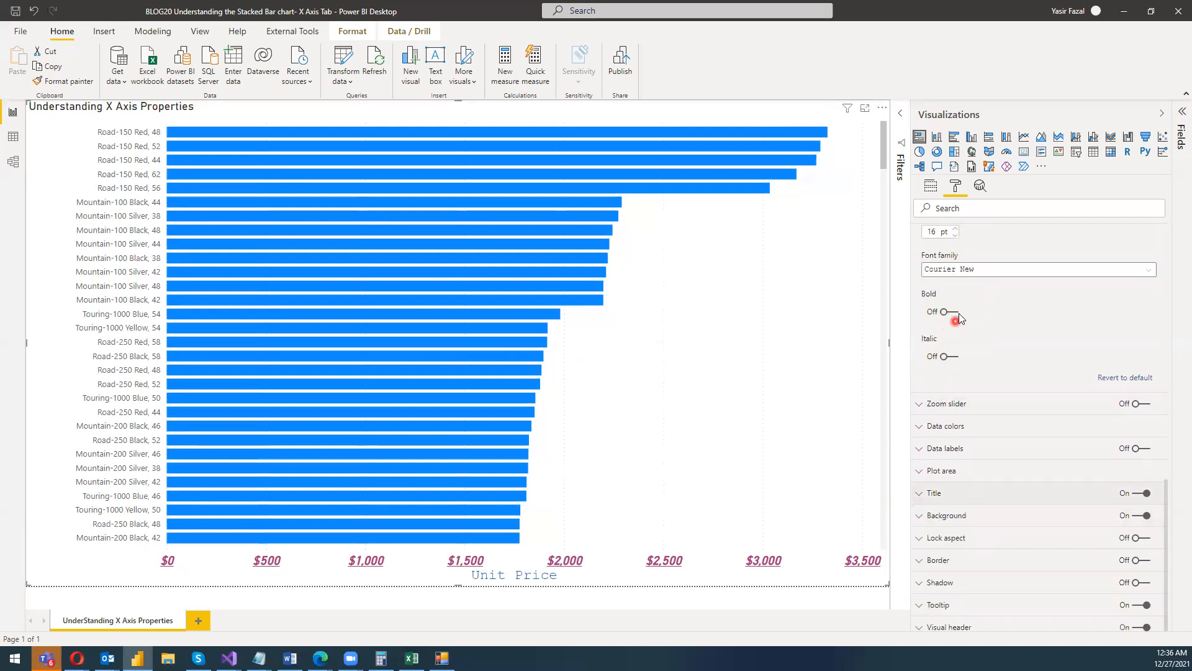
{"action": "left_click", "coordinate": [960, 318]}
{"action": "left_click", "coordinate": [951, 312]}
{"action": "left_click", "coordinate": [957, 359]}
{"action": "scroll", "coordinate": [987, 347], "scroll_direction": "down", "scroll_amount": 1}
{"action": "left_click", "coordinate": [958, 341]}
{"action": "left_click", "coordinate": [960, 342]}
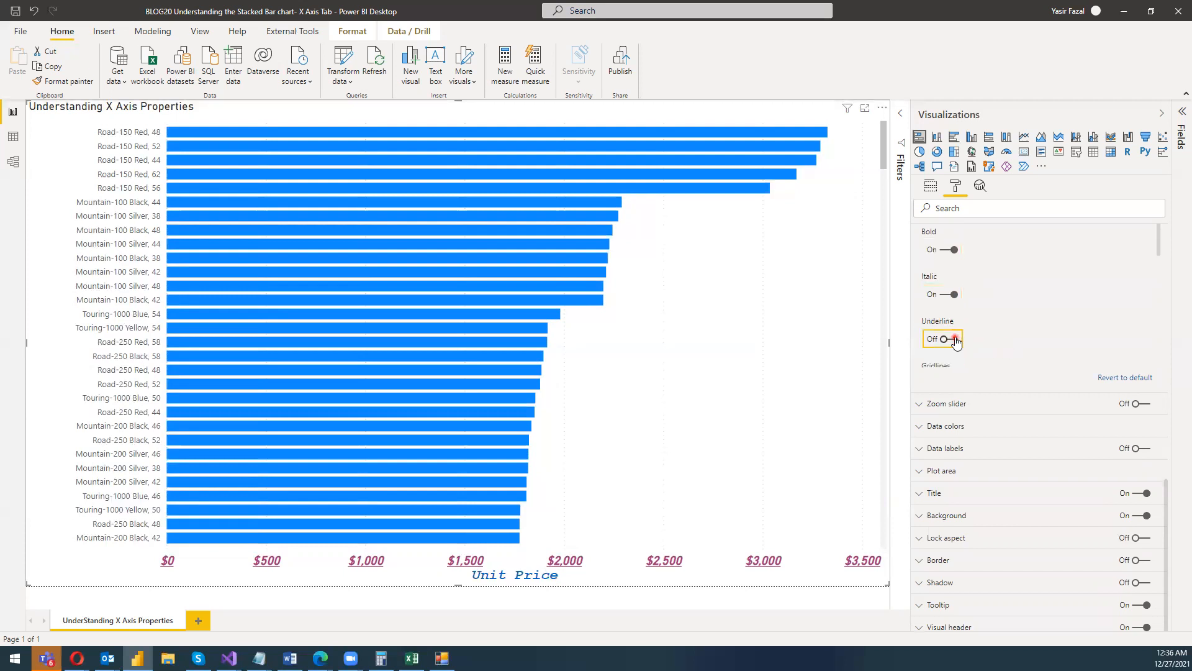
Step: Turn the X axis gridlines off and on again
{"action": "scroll", "coordinate": [1025, 334], "scroll_direction": "down", "scroll_amount": 2}
{"action": "scroll", "coordinate": [1022, 334], "scroll_direction": "up", "scroll_amount": 1}
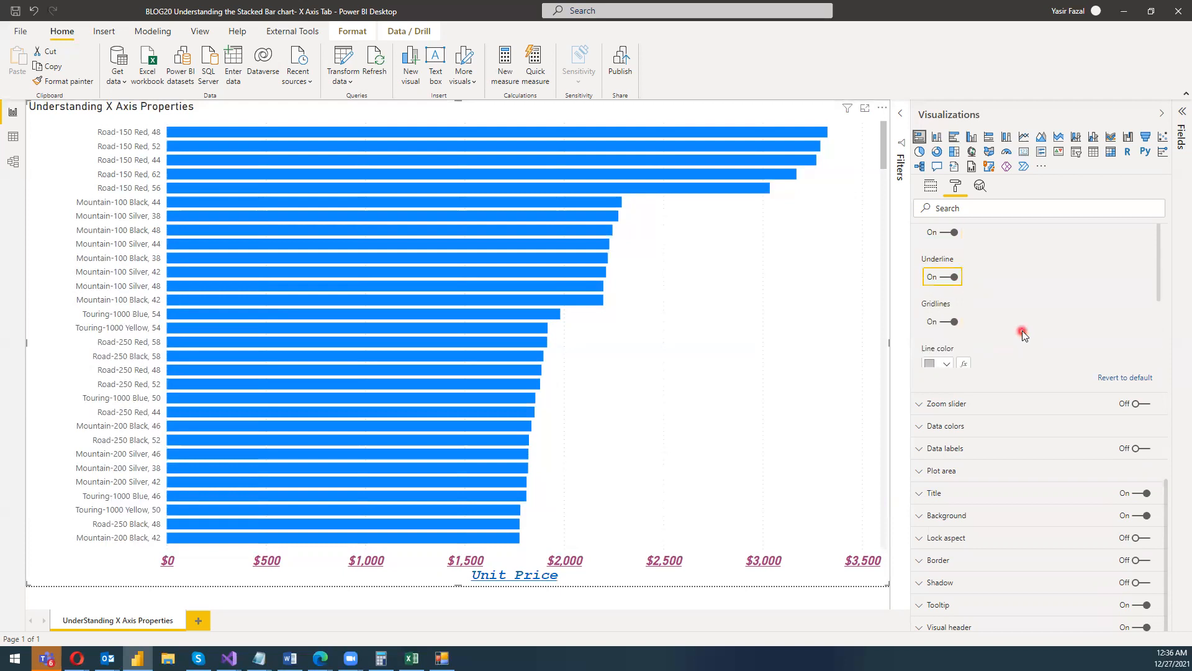
{"action": "scroll", "coordinate": [994, 304], "scroll_direction": "up", "scroll_amount": 1}
{"action": "scroll", "coordinate": [992, 303], "scroll_direction": "down", "scroll_amount": 1}
{"action": "left_click", "coordinate": [944, 321]}
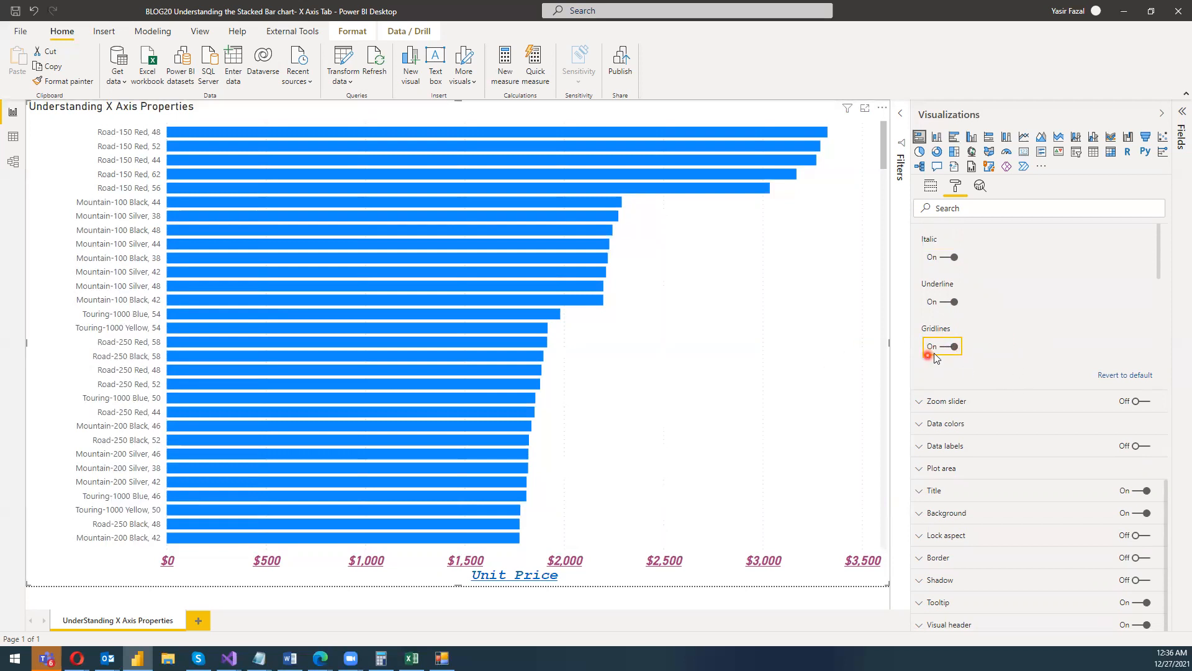
Step: Change the X axis gridline color to the medium orange shade from the theme colors
{"action": "scroll", "coordinate": [979, 342], "scroll_direction": "down", "scroll_amount": 2}
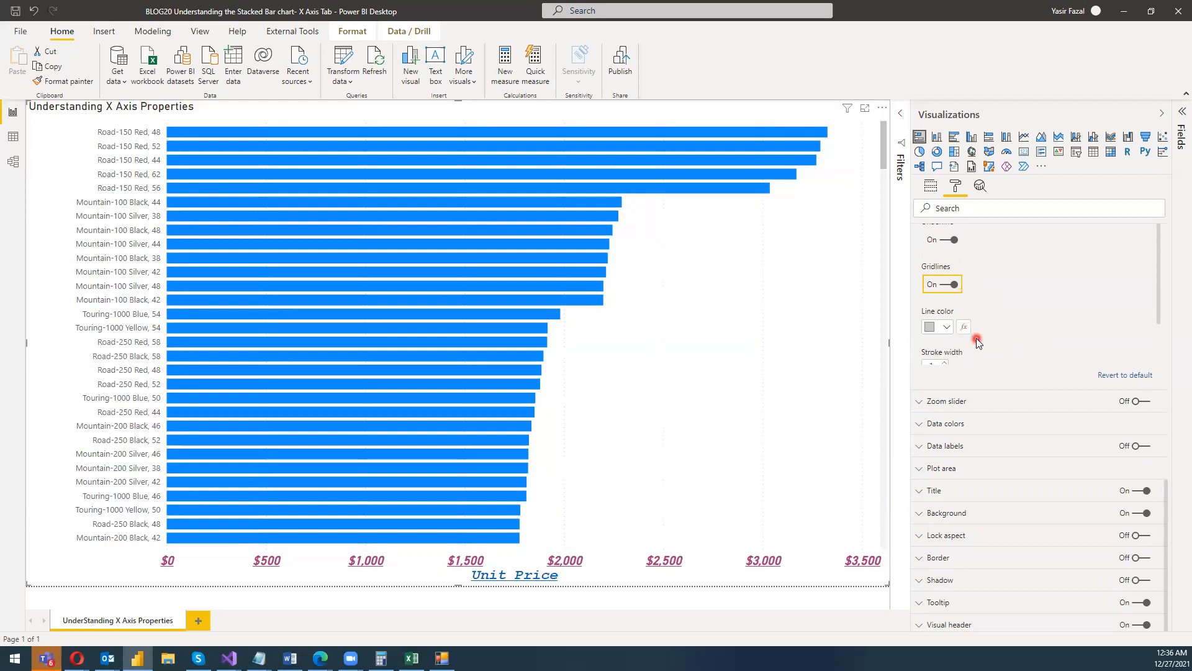
{"action": "left_click", "coordinate": [943, 328]}
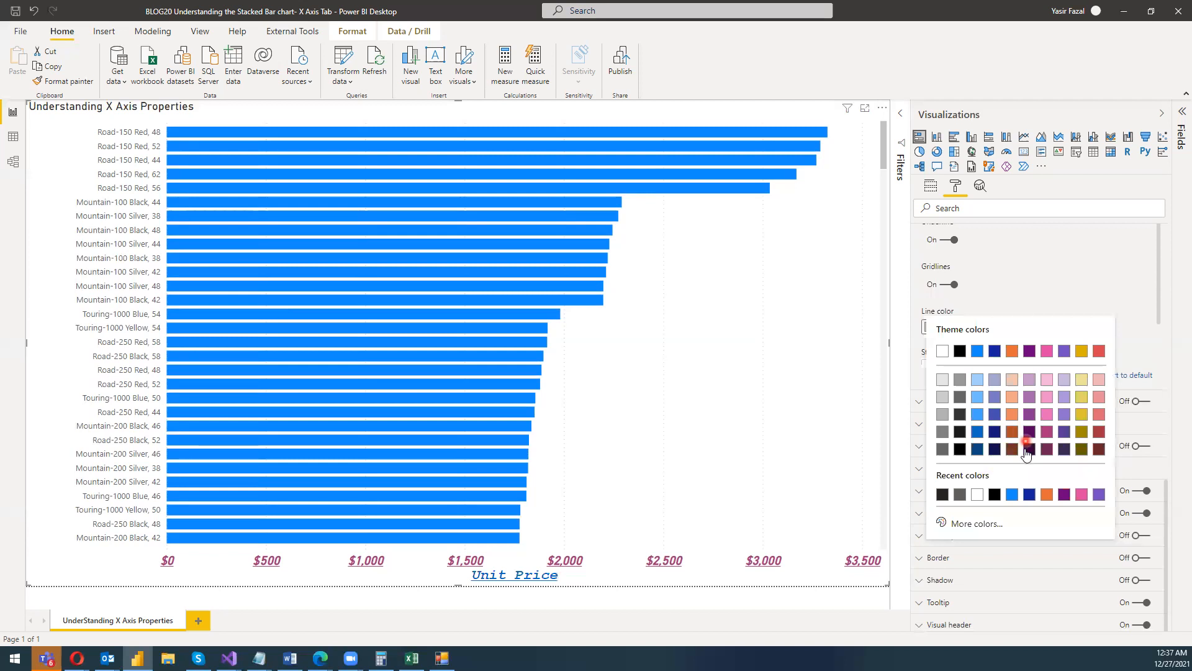
{"action": "left_click", "coordinate": [1012, 416]}
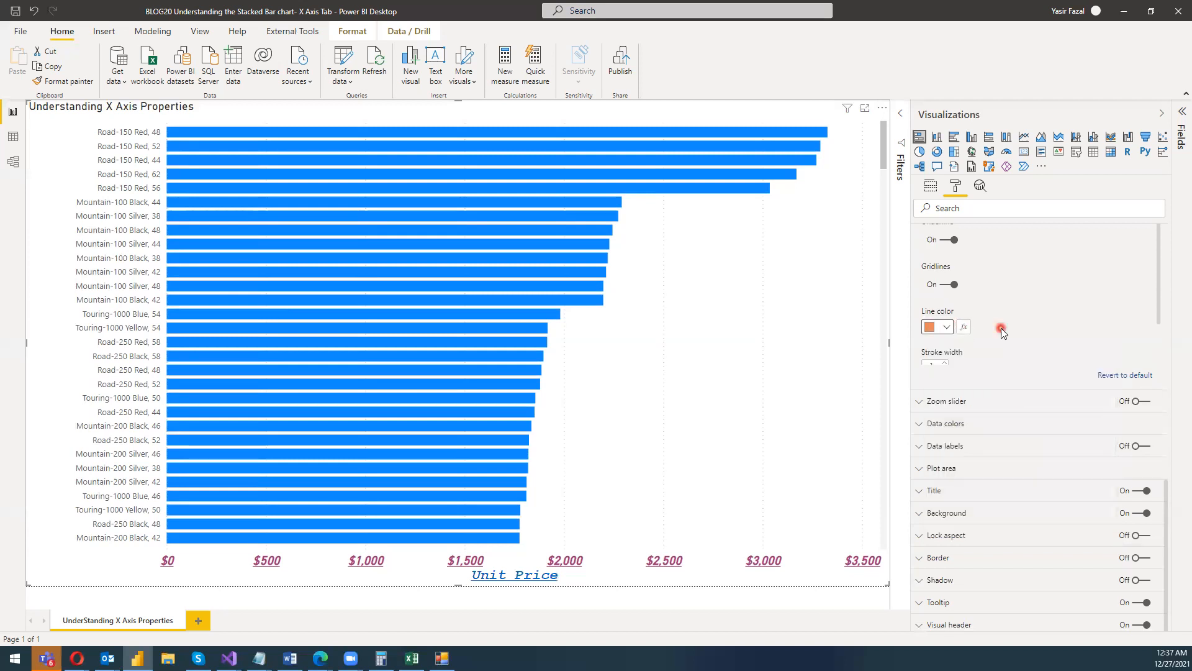
Step: Set the X axis gridline stroke width to 4 and the line color to black
{"action": "scroll", "coordinate": [1005, 324], "scroll_direction": "down", "scroll_amount": 1}
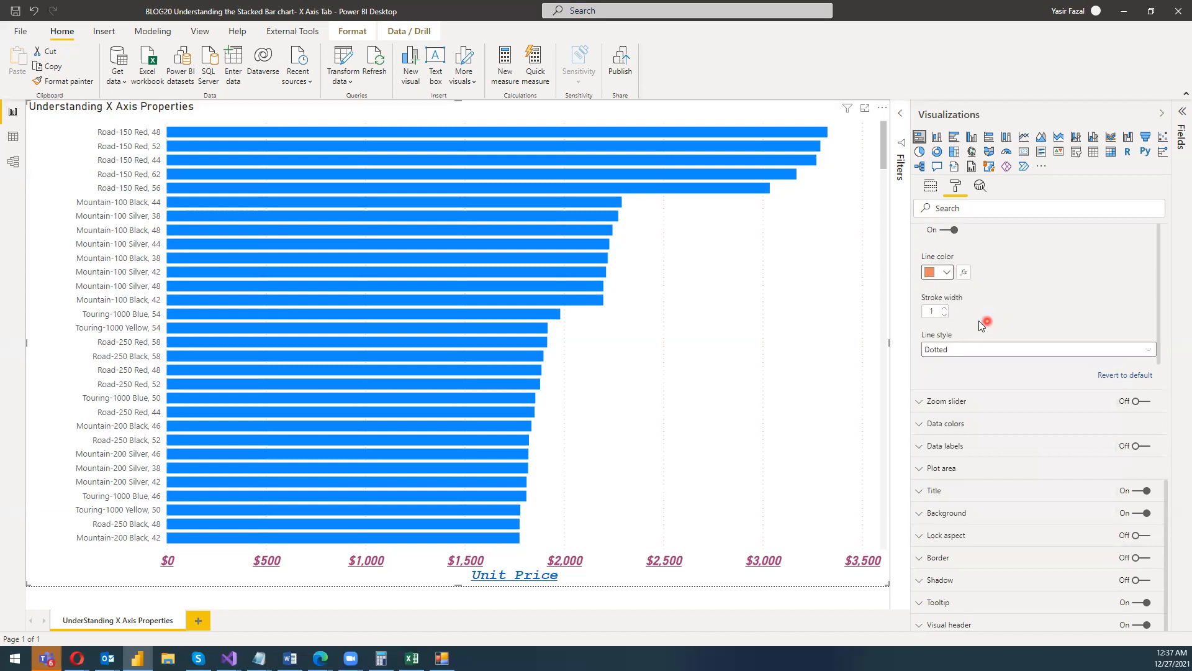
{"action": "left_click", "coordinate": [946, 310]}
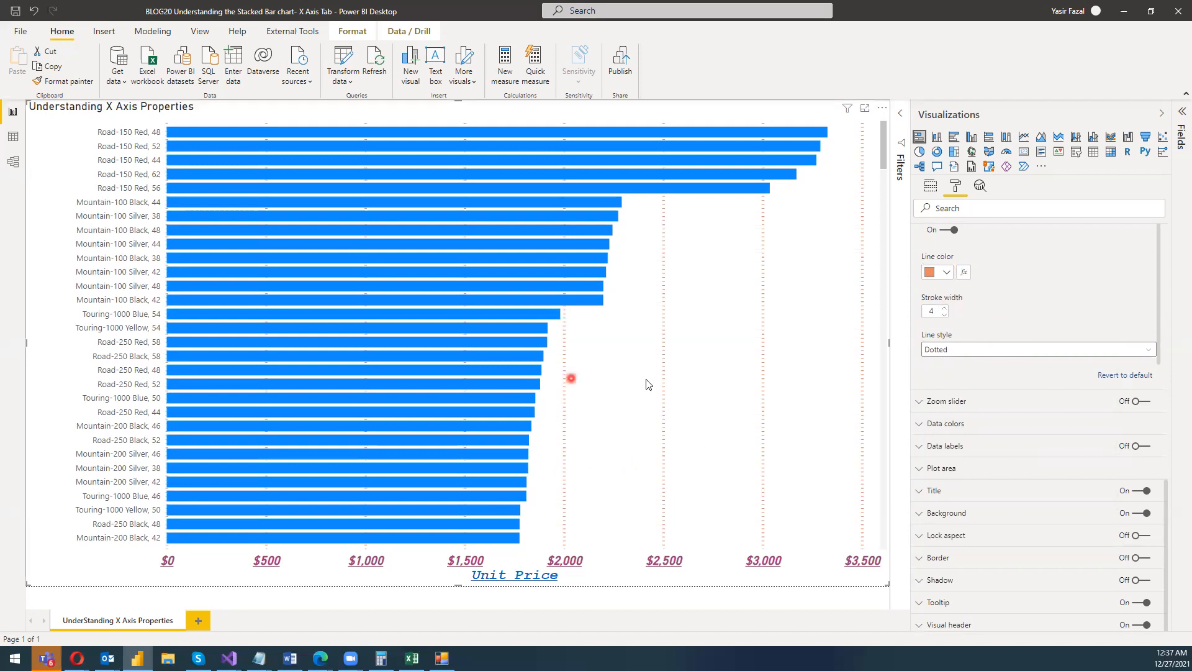
{"action": "left_click", "coordinate": [945, 275]}
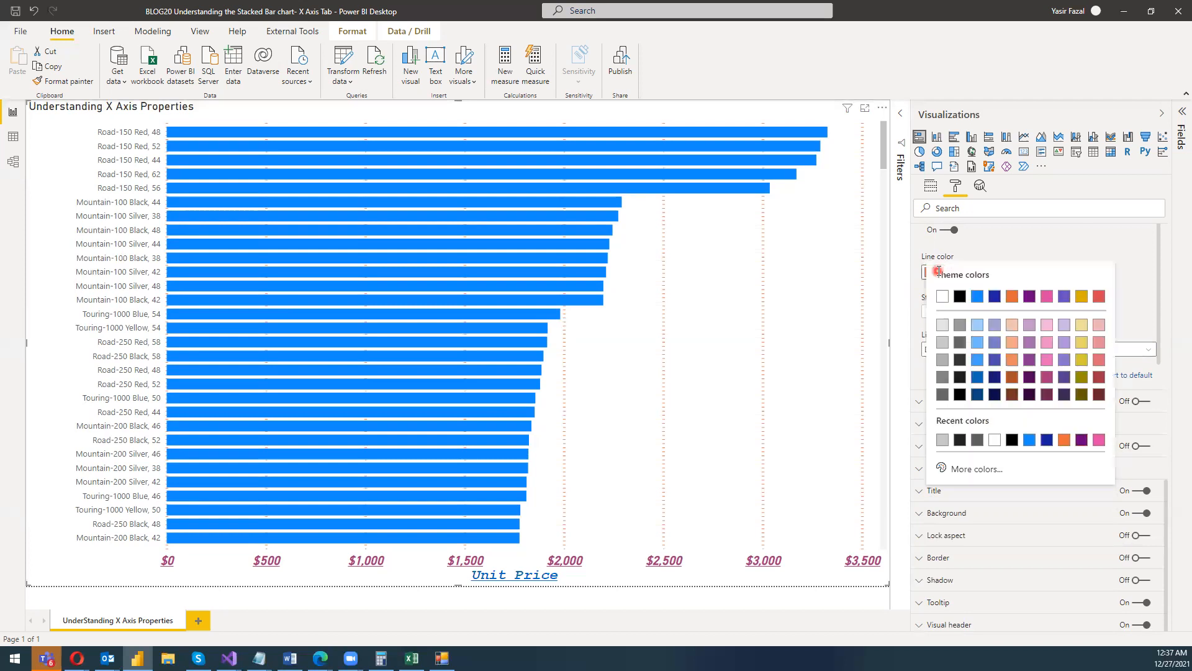
{"action": "left_click", "coordinate": [960, 297]}
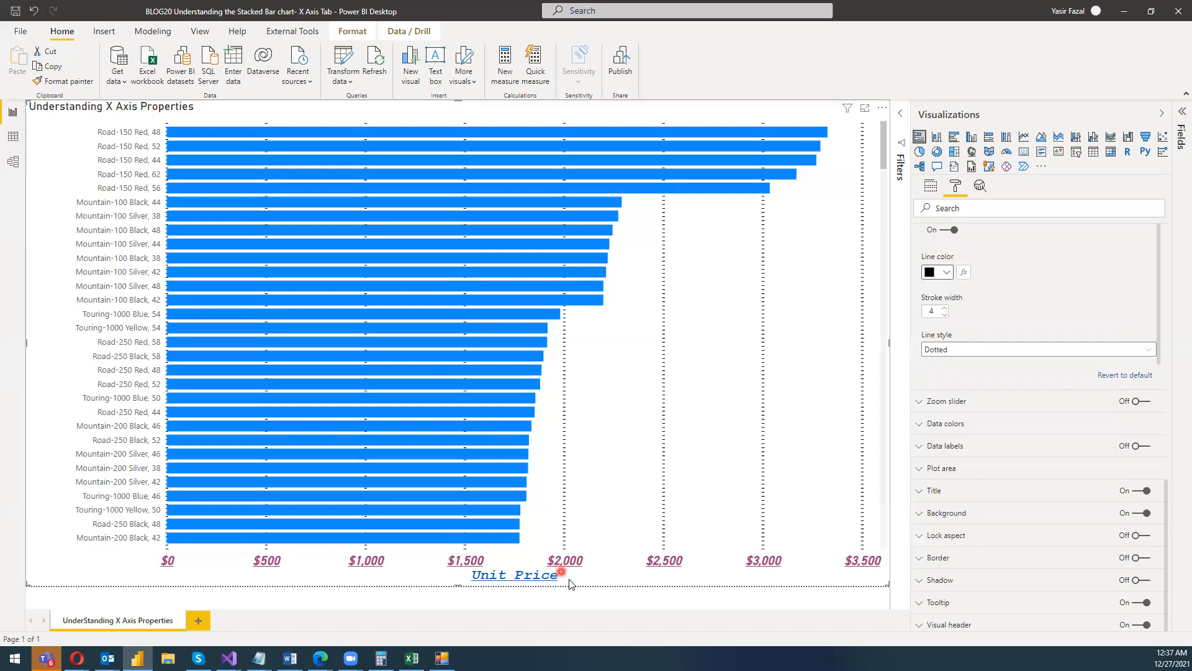
Step: Highlight the Mountain-100 Black, 42 bar and clear the highlight twice to examine the gridlines crossing it
{"action": "left_click", "coordinate": [563, 300]}
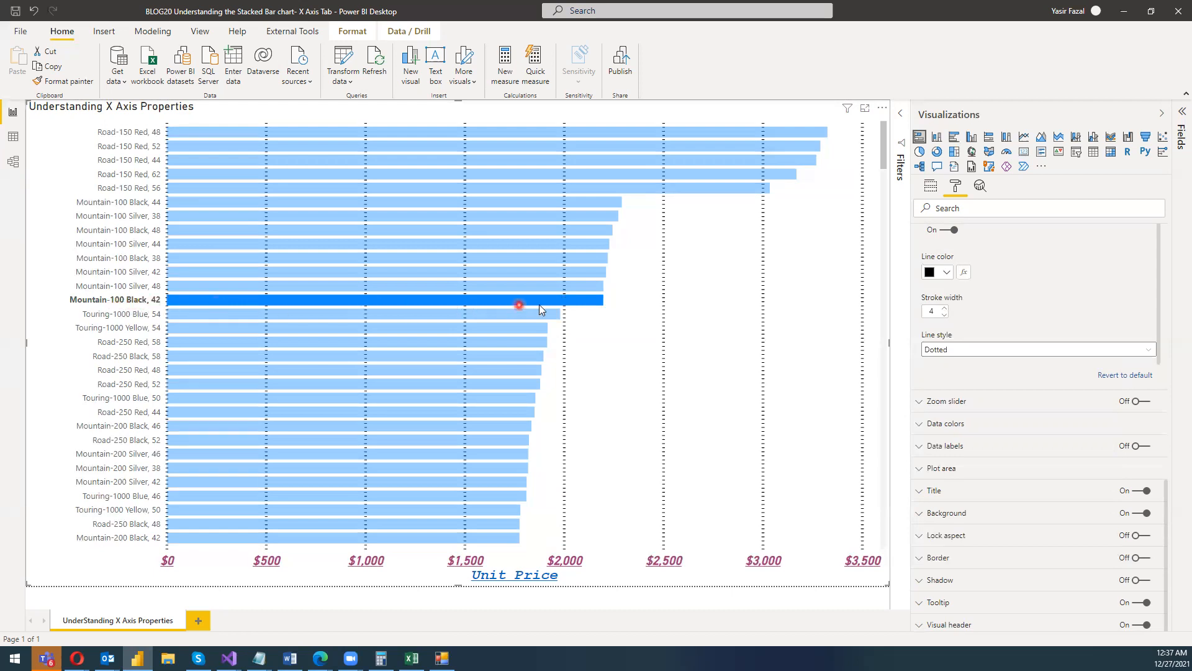
{"action": "left_click", "coordinate": [564, 301]}
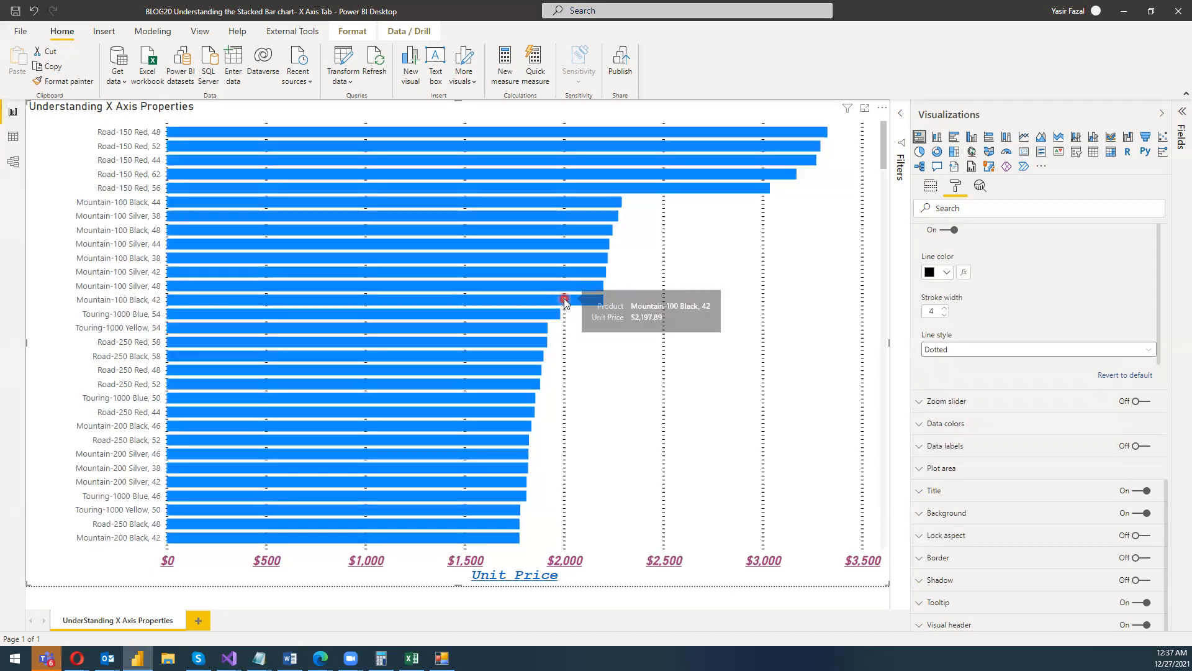
{"action": "left_click", "coordinate": [466, 300]}
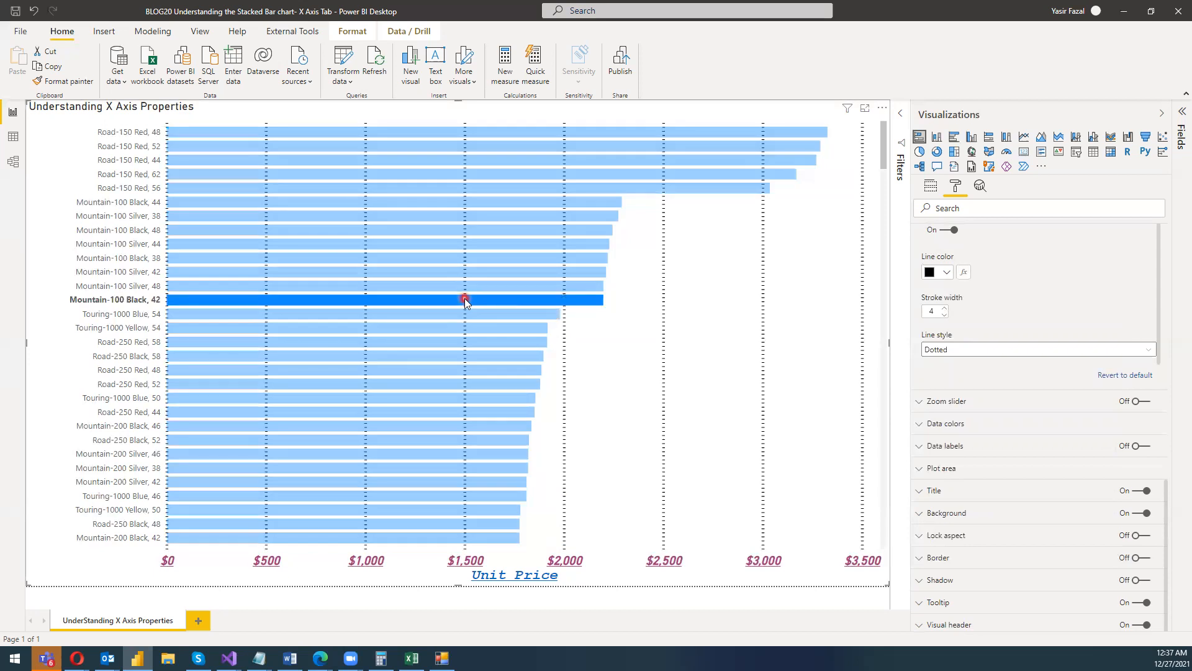
{"action": "left_click", "coordinate": [364, 301]}
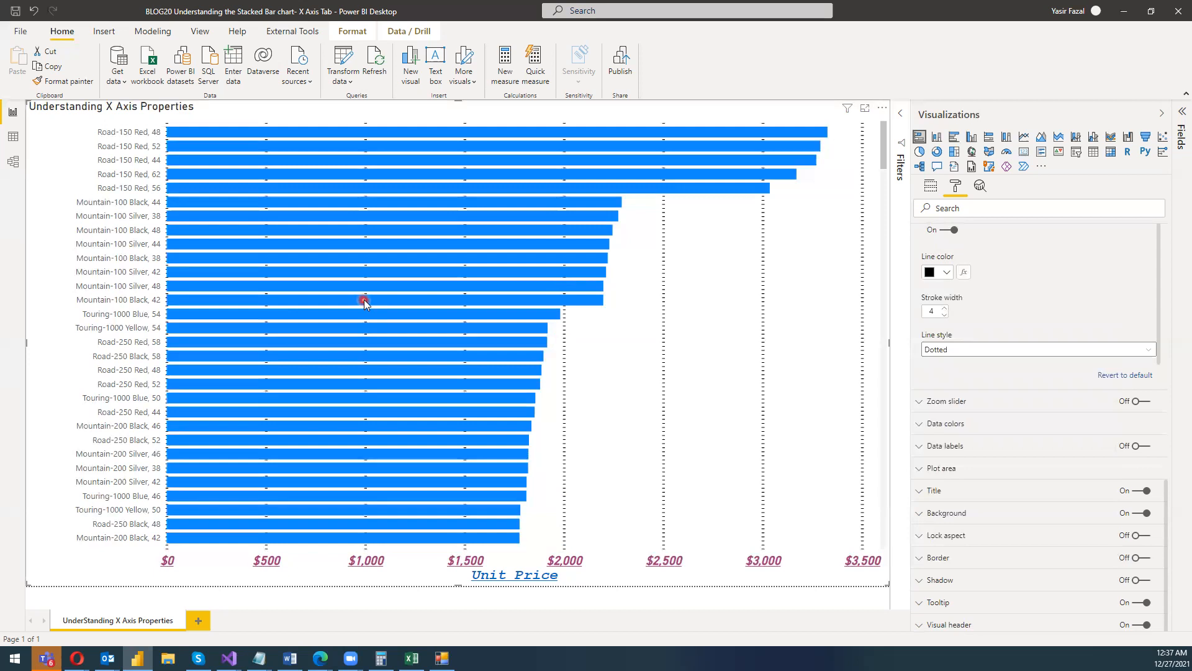
Step: Try the Solid line style on the X axis gridlines and switch it back to Dotted
{"action": "left_click", "coordinate": [948, 349]}
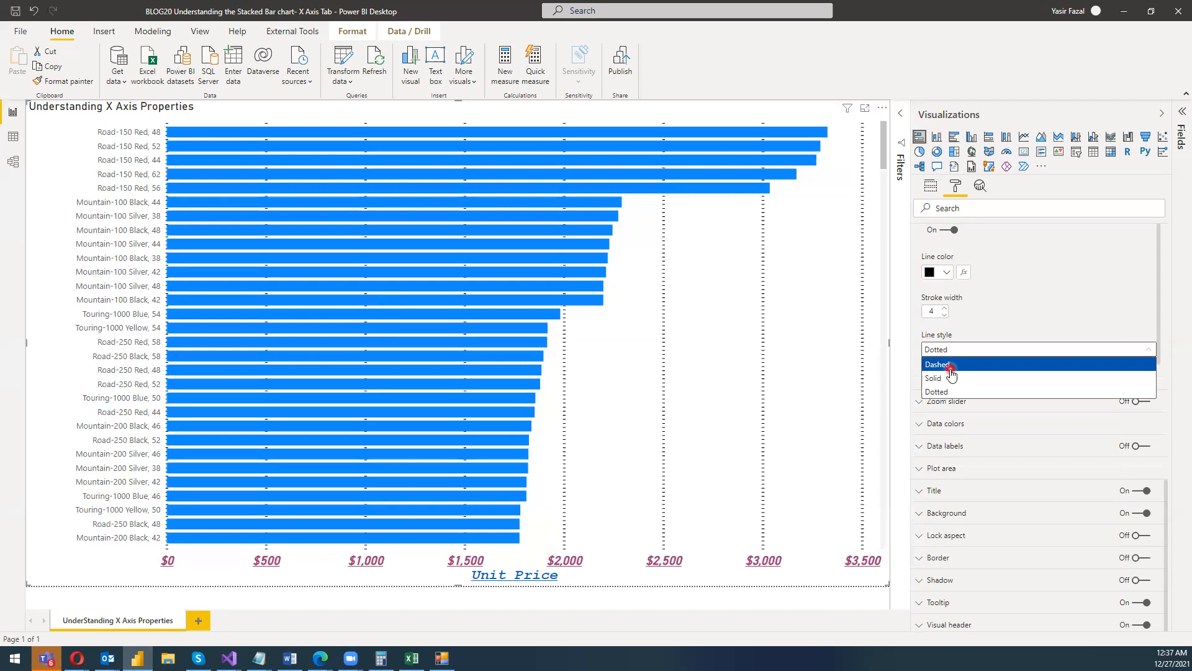
{"action": "left_click", "coordinate": [937, 378]}
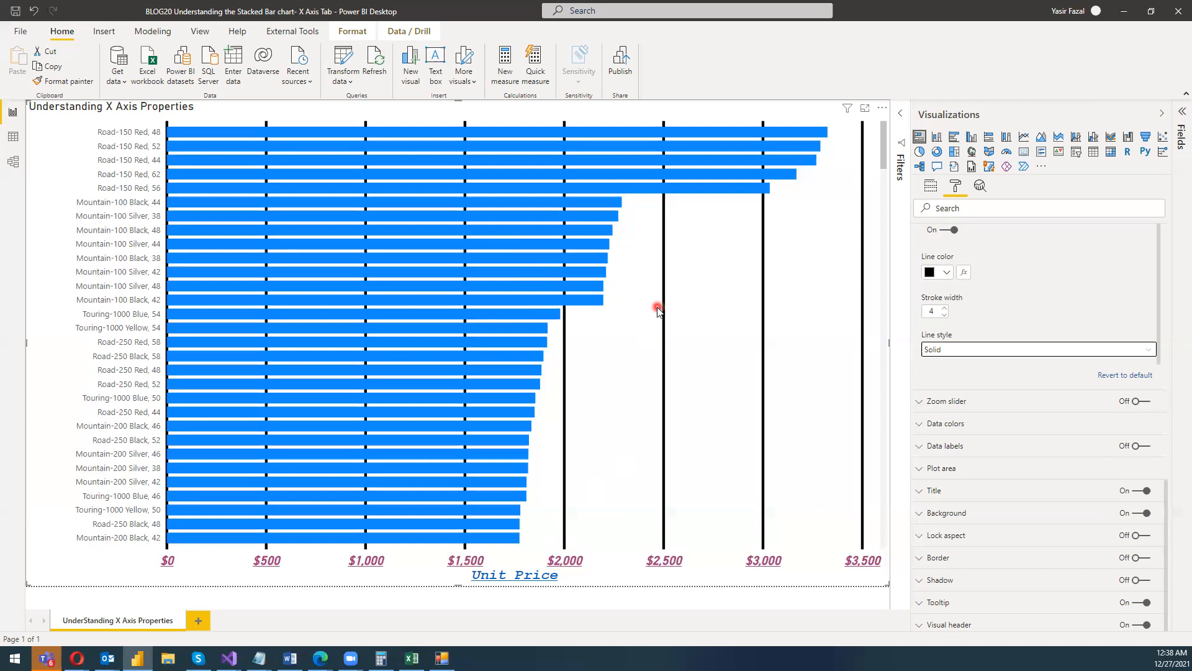
{"action": "left_click", "coordinate": [953, 352]}
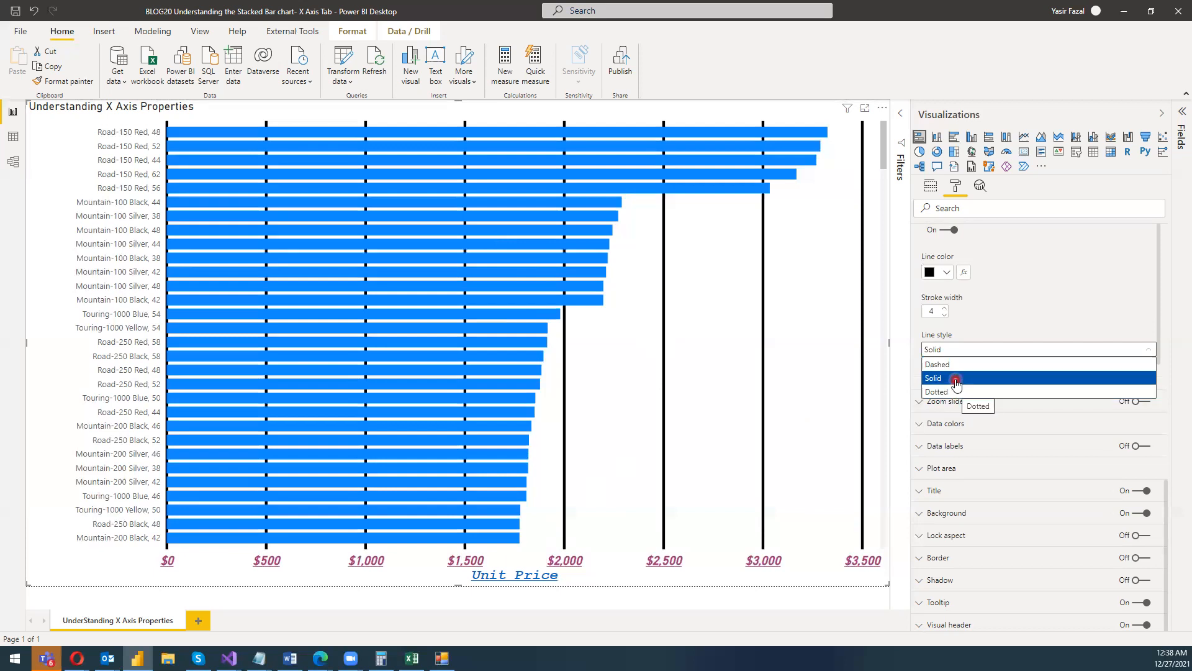
{"action": "left_click", "coordinate": [954, 391]}
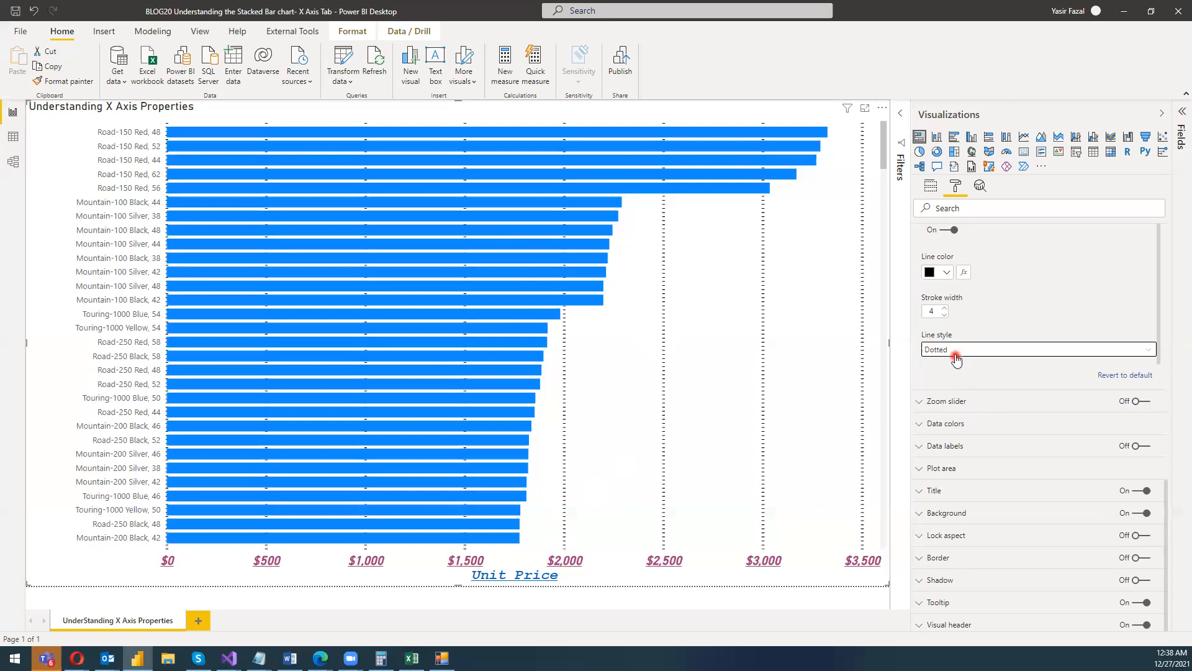
Step: Set the X axis gridline style to Dashed, and turn the gridlines off
{"action": "left_click", "coordinate": [956, 351]}
{"action": "left_click", "coordinate": [956, 365]}
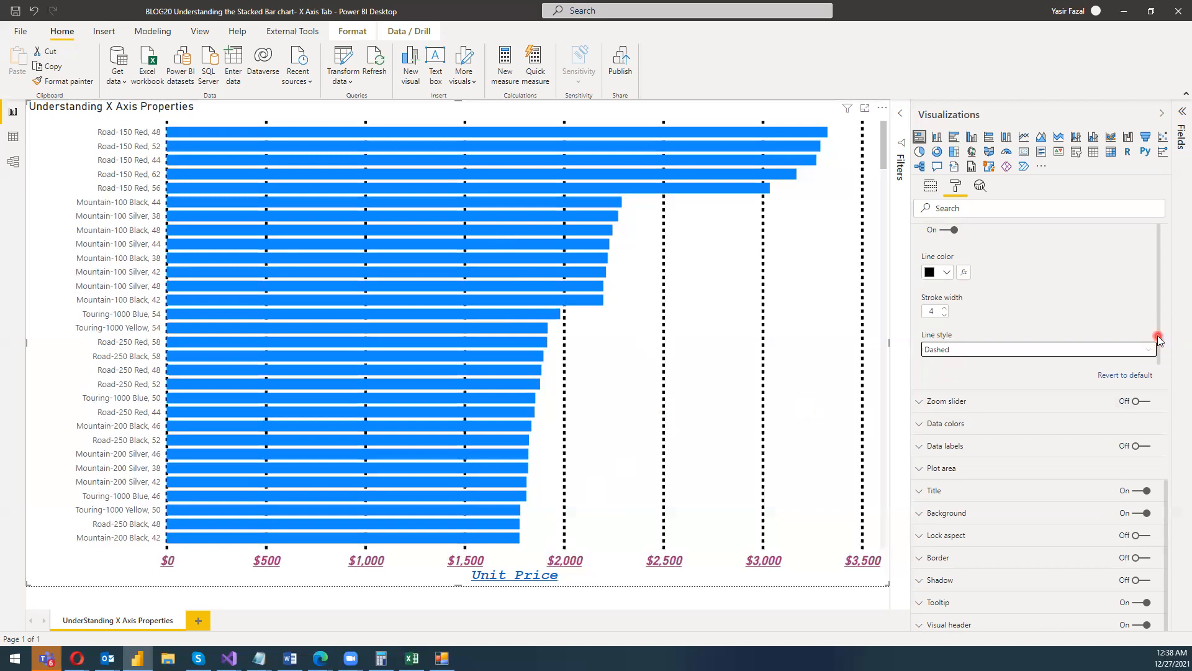
{"action": "left_click_drag", "start_coordinate": [1159, 338], "coordinate": [1159, 299]}
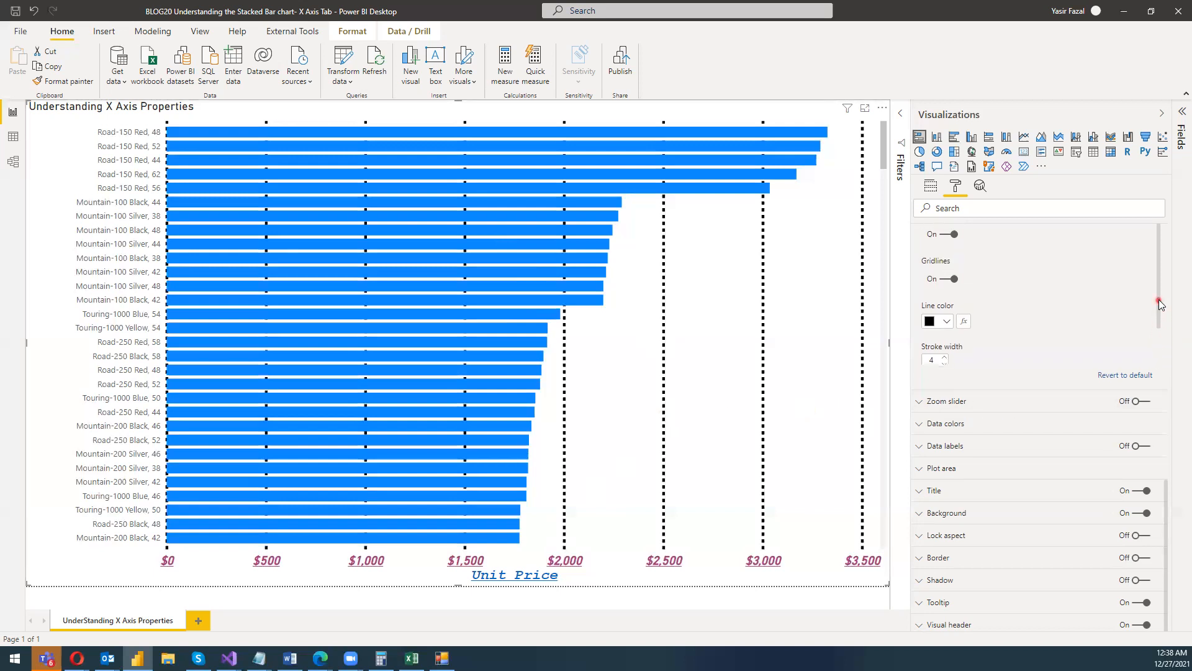
{"action": "left_click", "coordinate": [944, 280]}
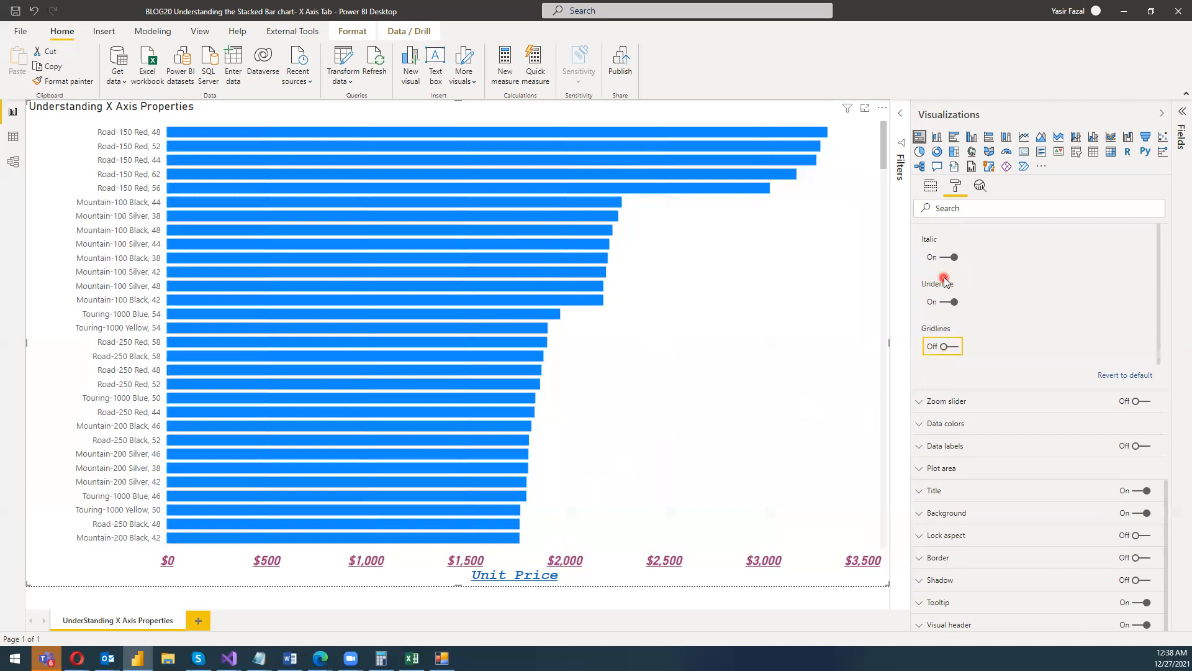